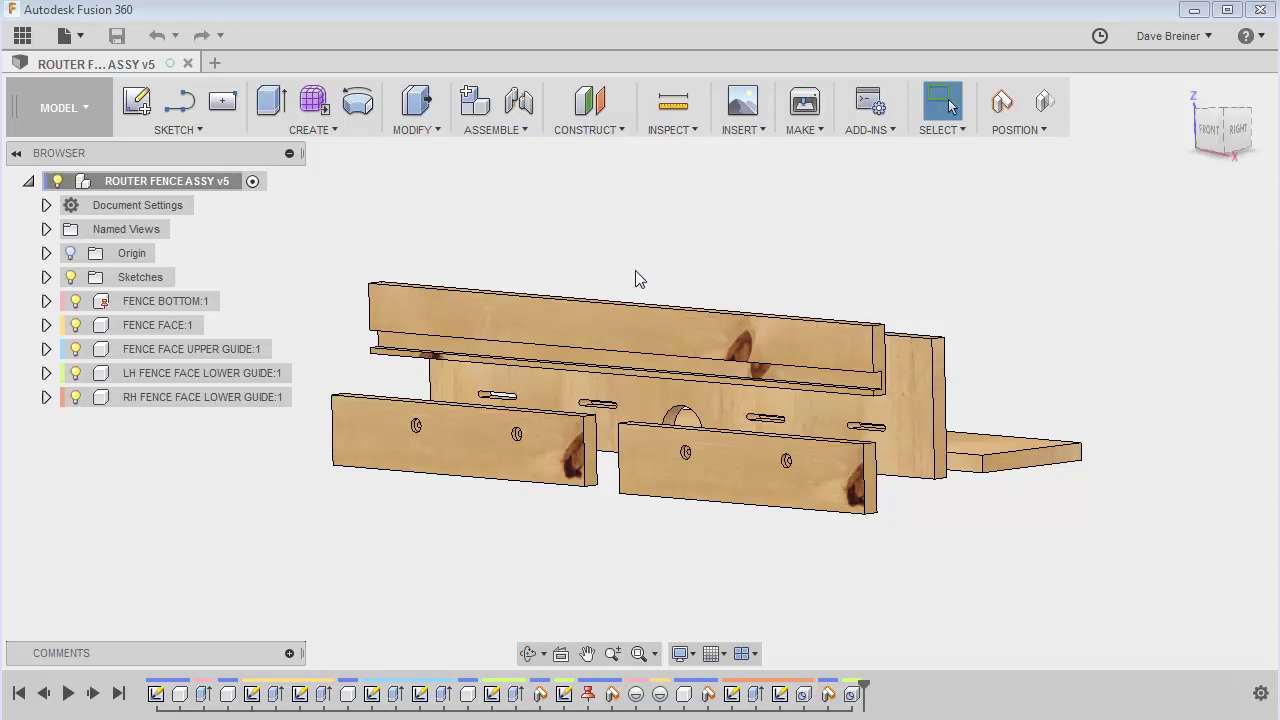
Step: Examine the separated router fence components from several angles
left_click(904, 240)
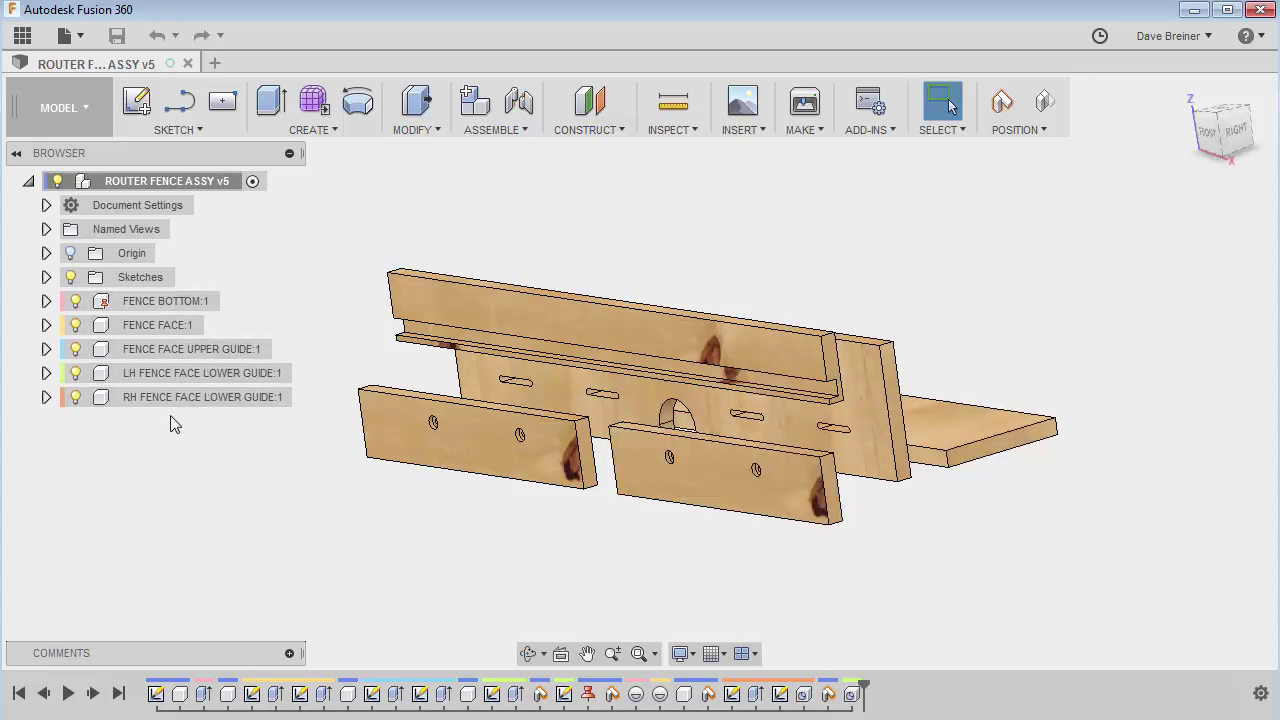
middle_click_drag(344, 233, 600, 307, "shift")
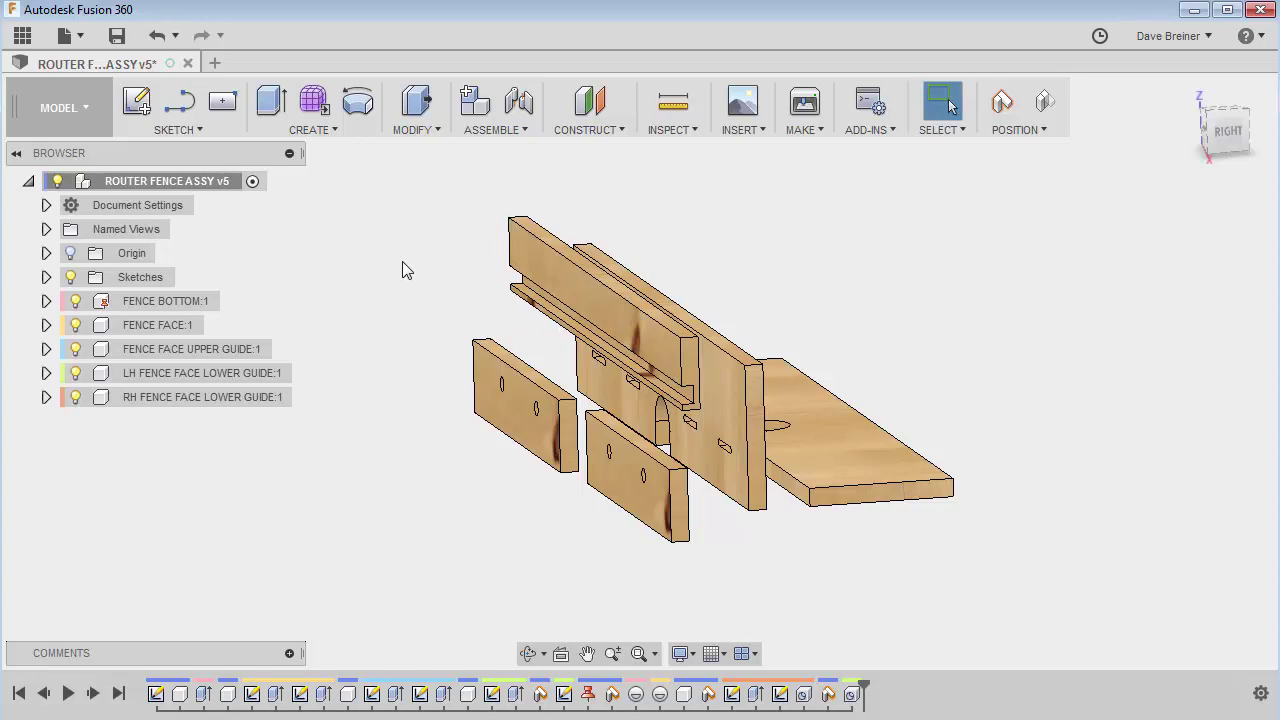
key("F6")
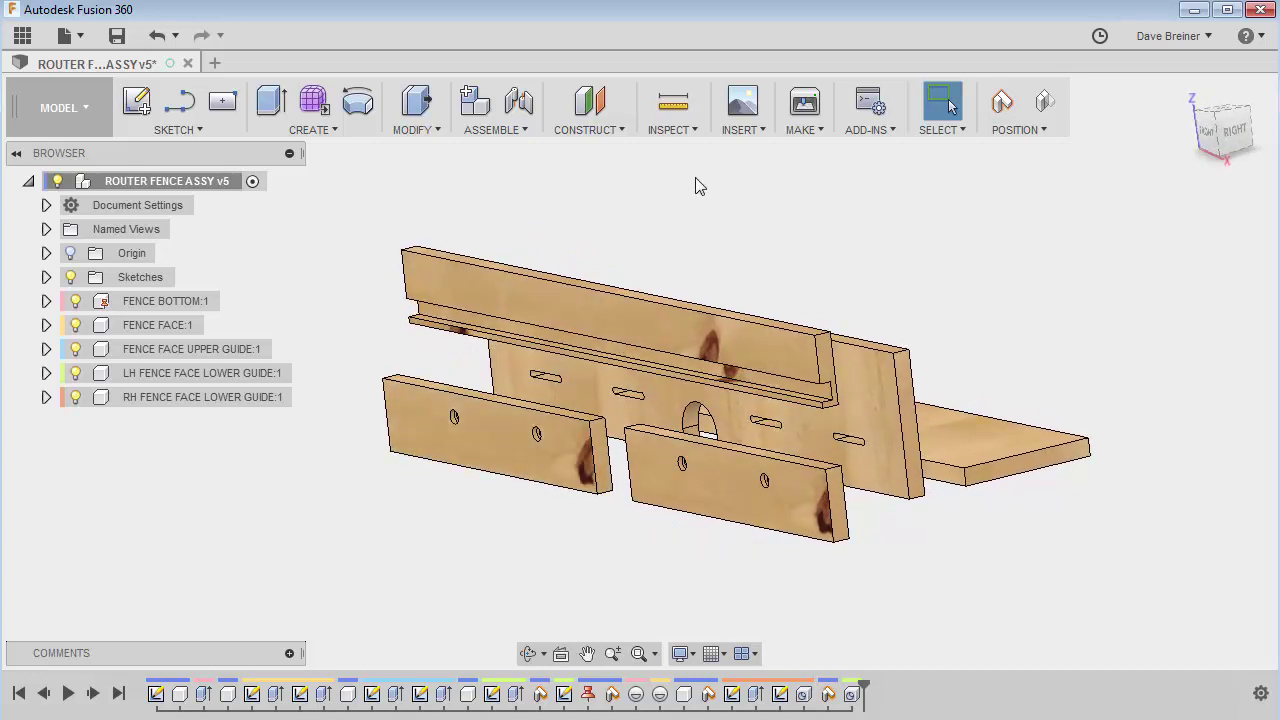
middle_click_drag(1113, 184, 930, 470, "shift")
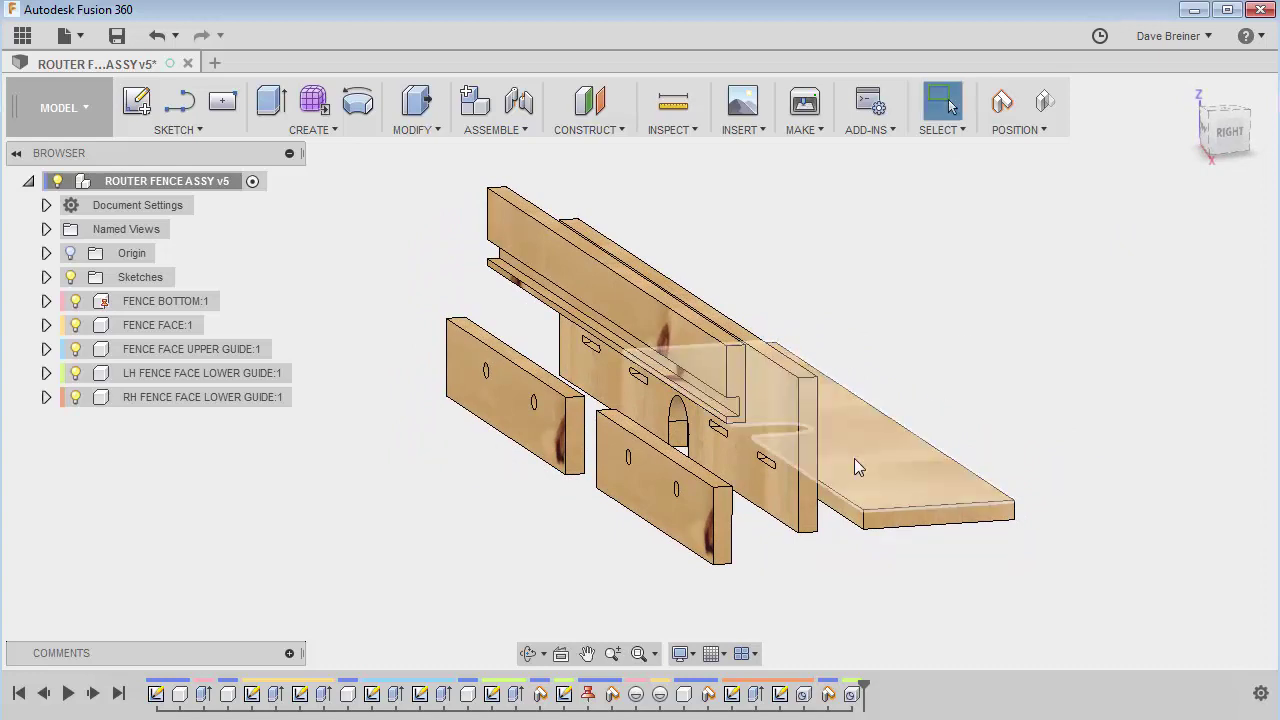
middle_click_drag(899, 464, 853, 461, "shift")
middle_click_drag(723, 283, 978, 253, "shift")
middle_click_drag(719, 267, 463, 455, "shift")
Step: Hide the RH and LH fence face lower guides and the fence face upper guide
left_click(73, 400)
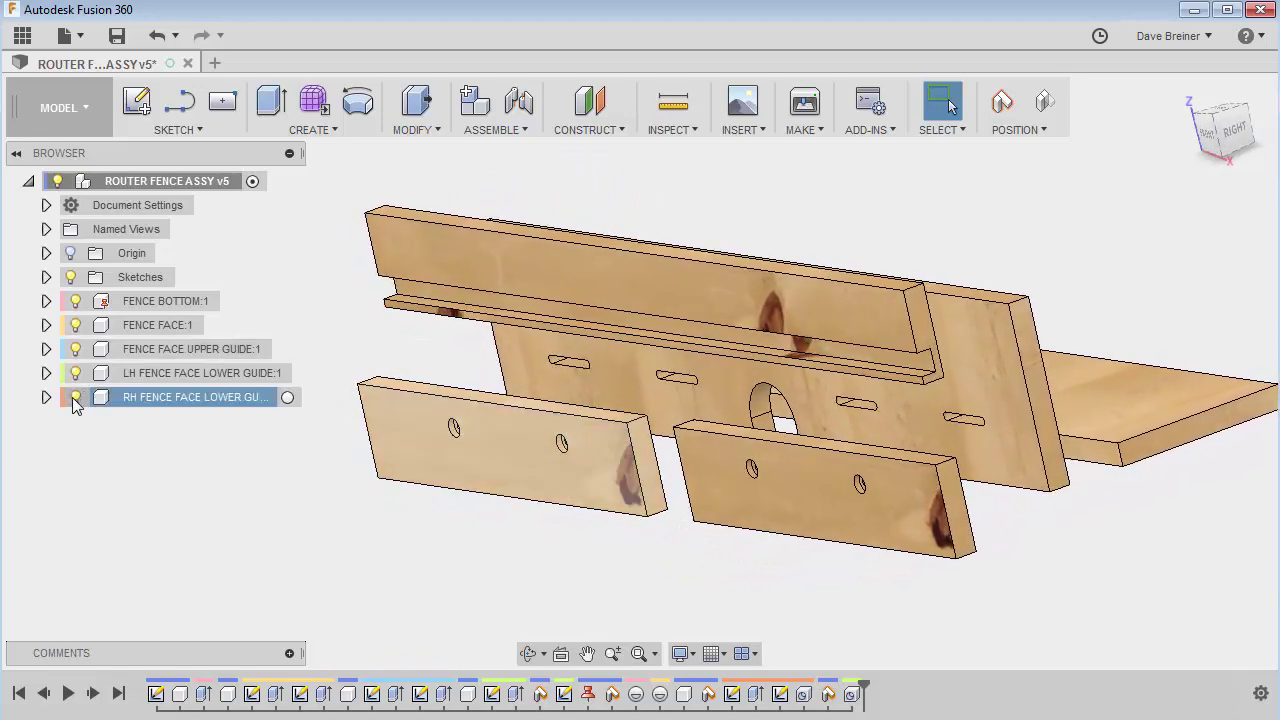
left_click(73, 398)
left_click(75, 373)
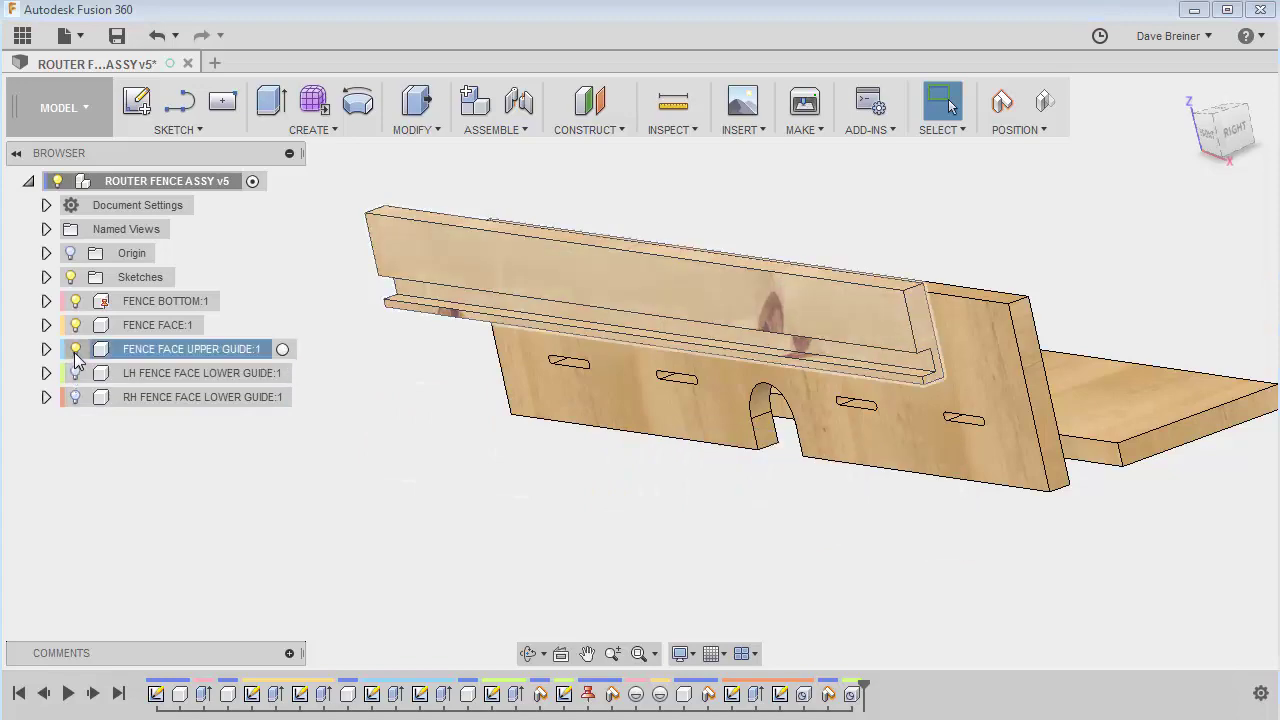
left_click(75, 349)
Step: Create a Between two faces joint origin centred between the fence bottom cutout's flat sides, snapped to the lower front corner
middle_click_drag(728, 529, 868, 373, "shift")
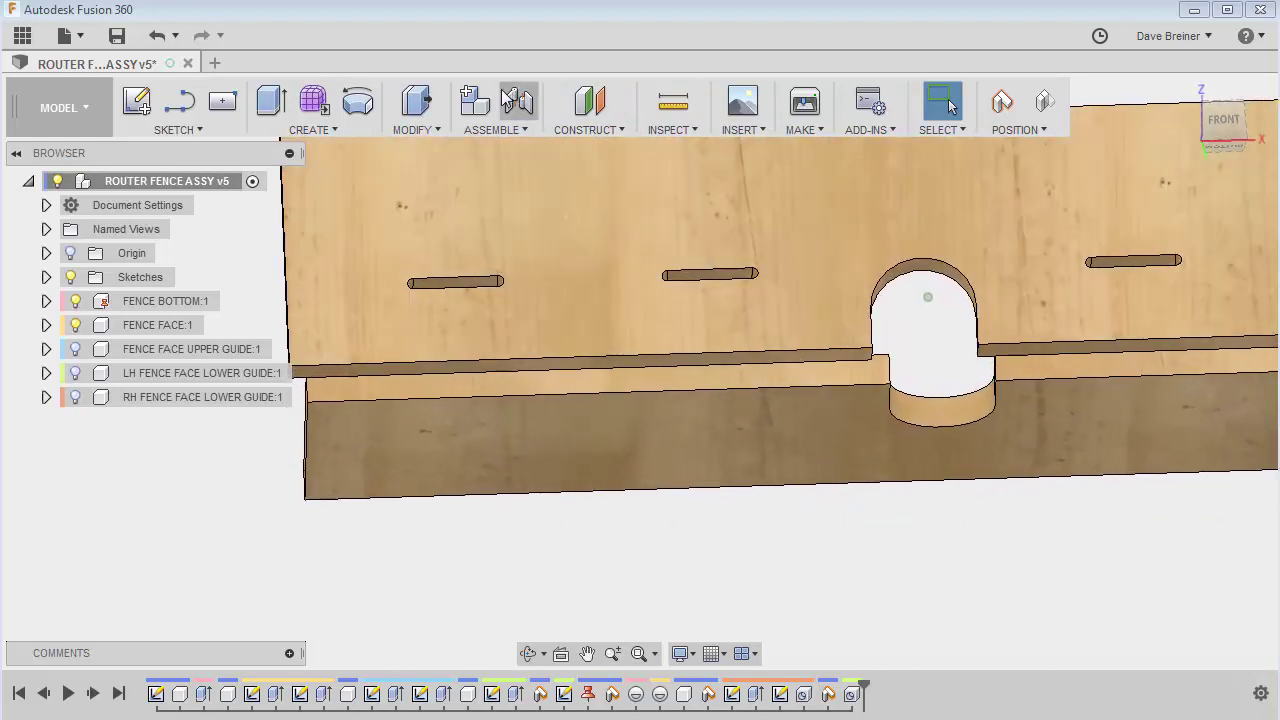
left_click(517, 134)
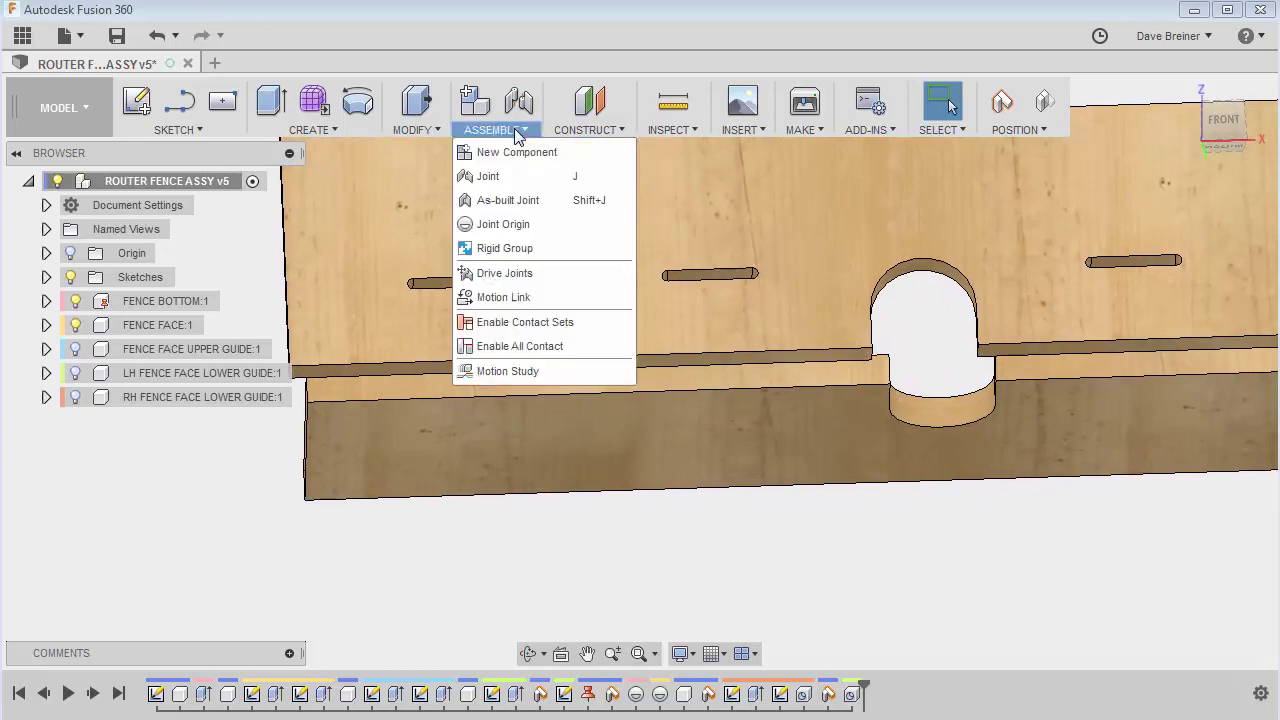
left_click(515, 226)
left_click(906, 446)
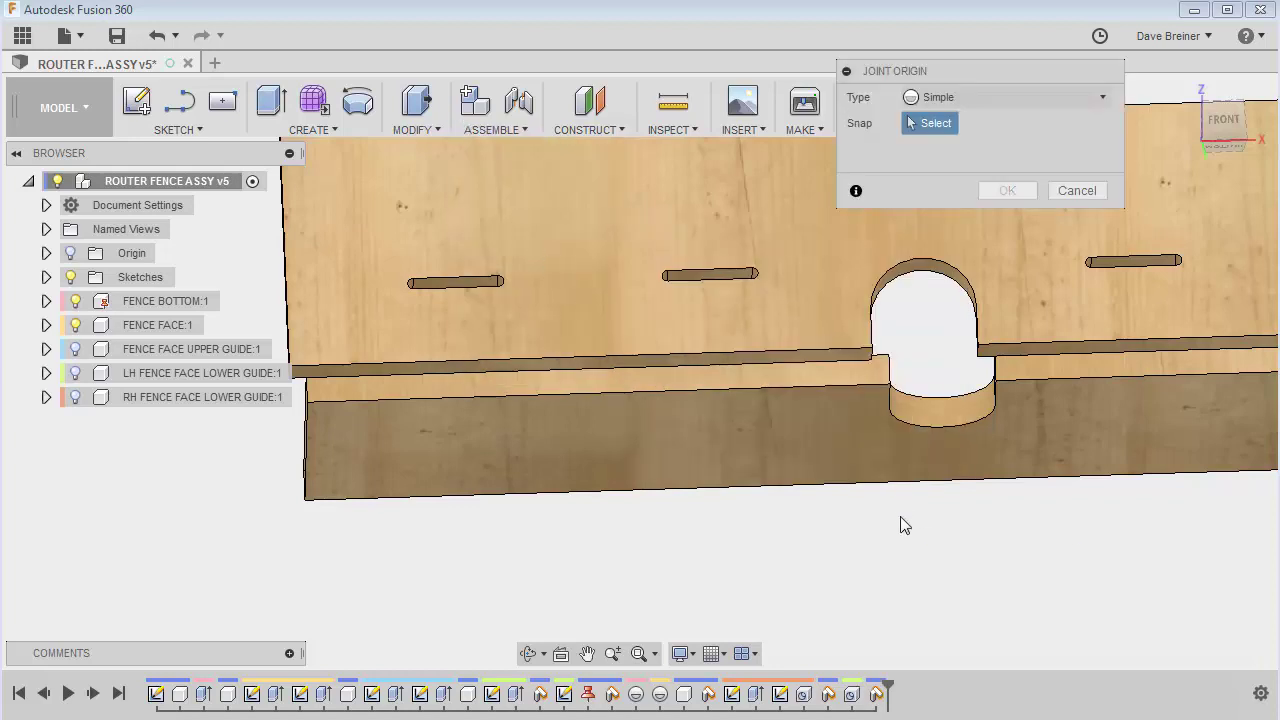
middle_click_drag(901, 517, 882, 514, "shift")
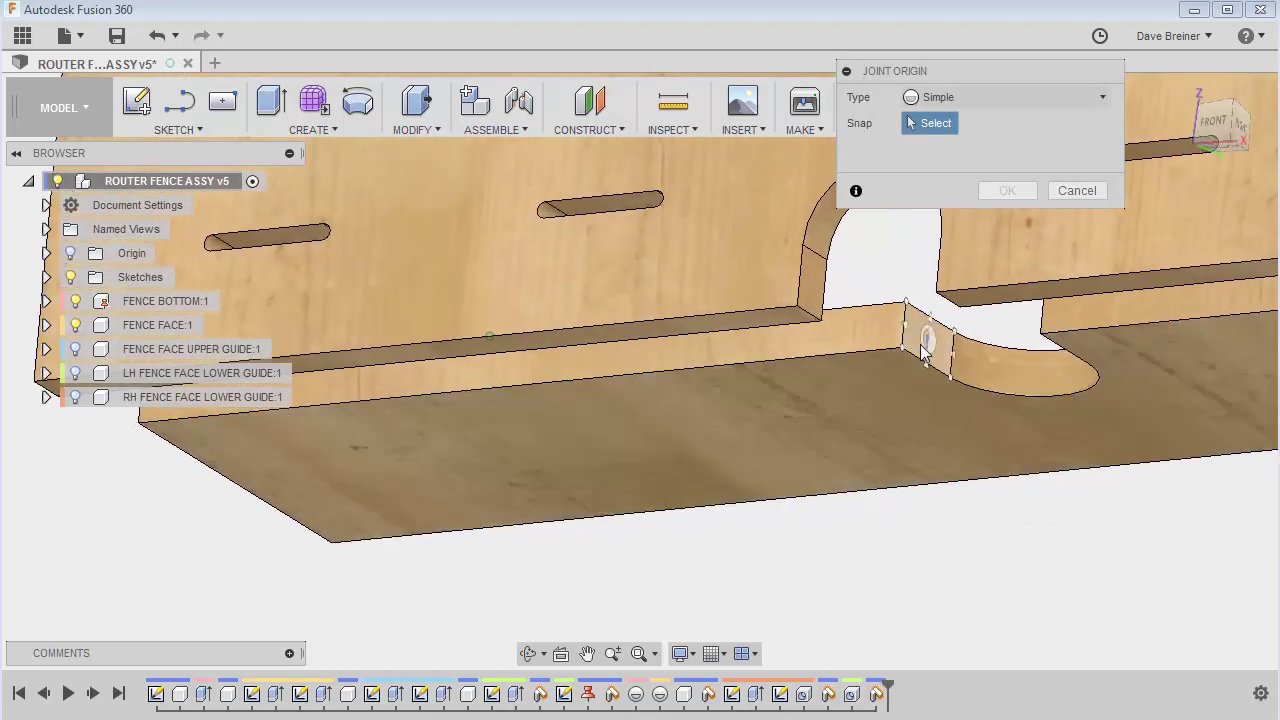
left_click(960, 100)
left_click(965, 147)
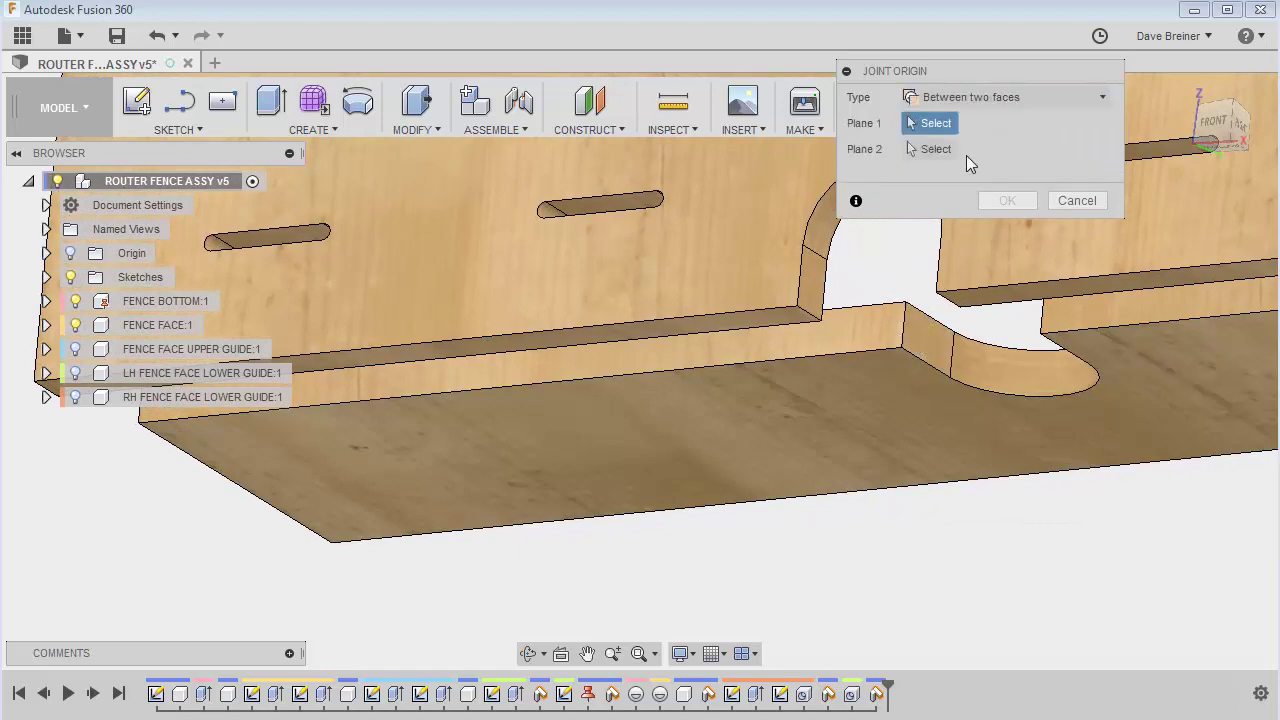
left_click(928, 353)
middle_click_drag(926, 347, 920, 355, "shift")
left_click(909, 384)
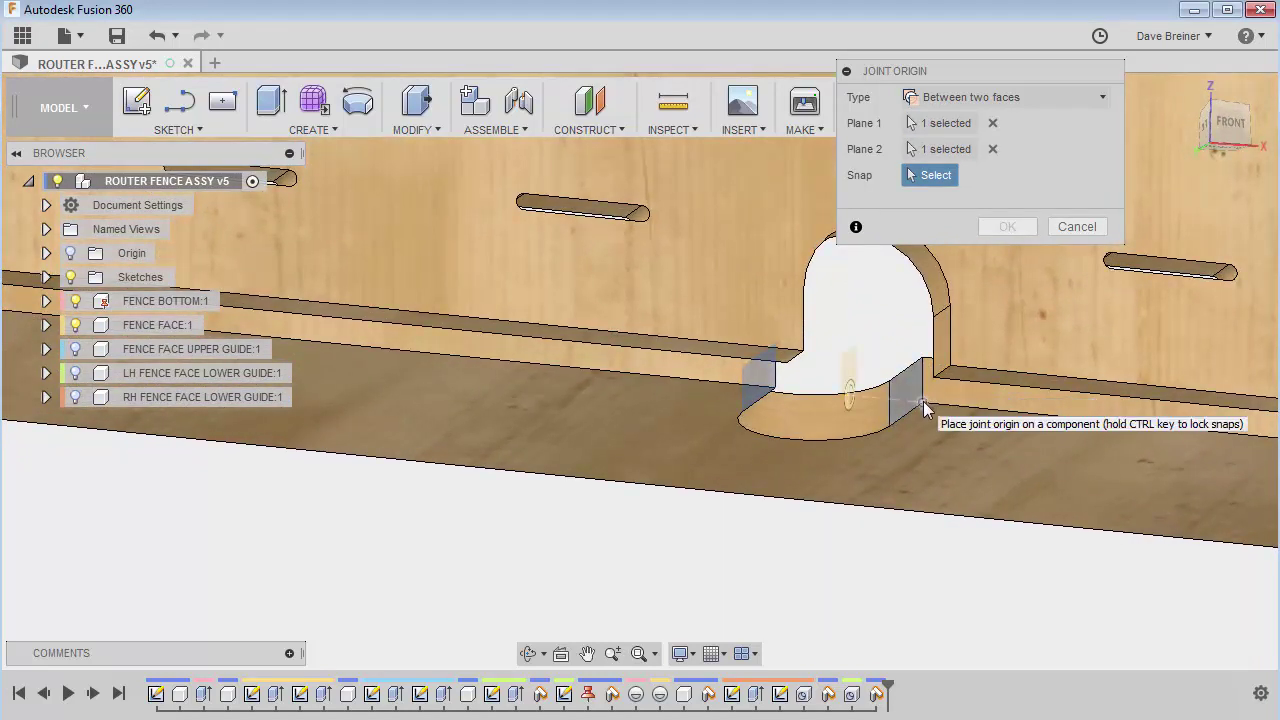
scroll(923, 401, "up", 3)
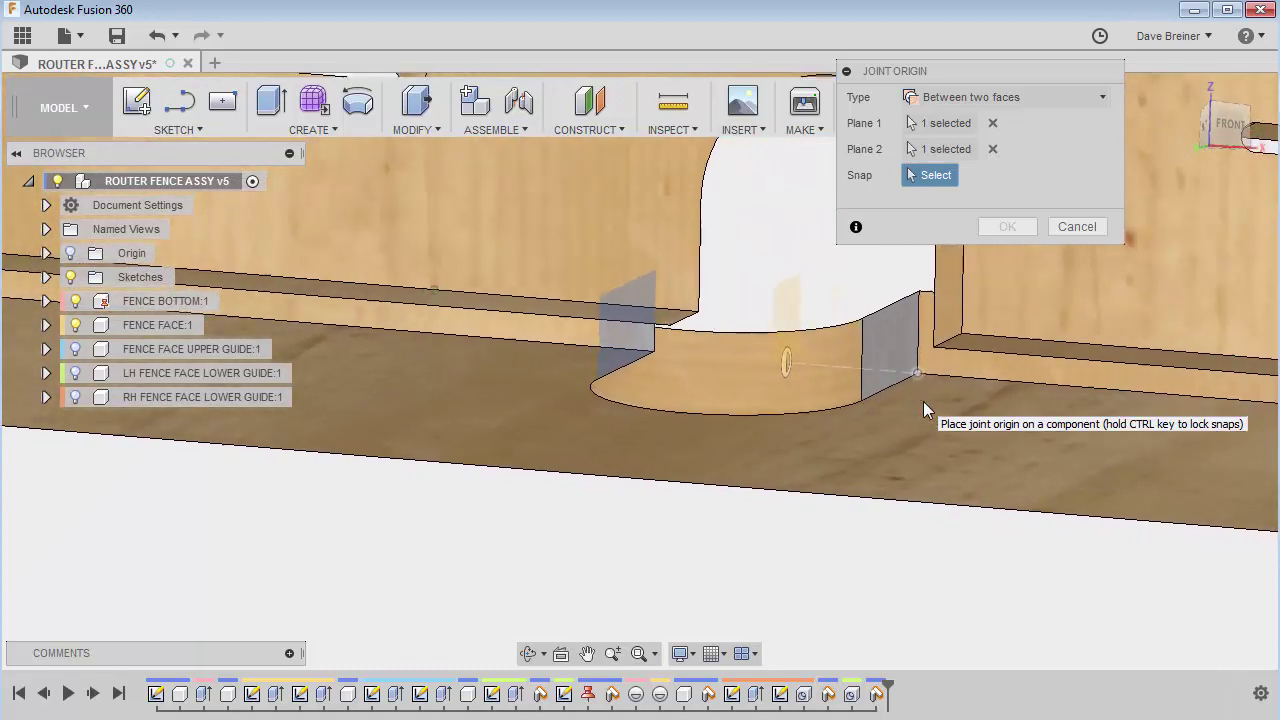
scroll(923, 401, "up", 1)
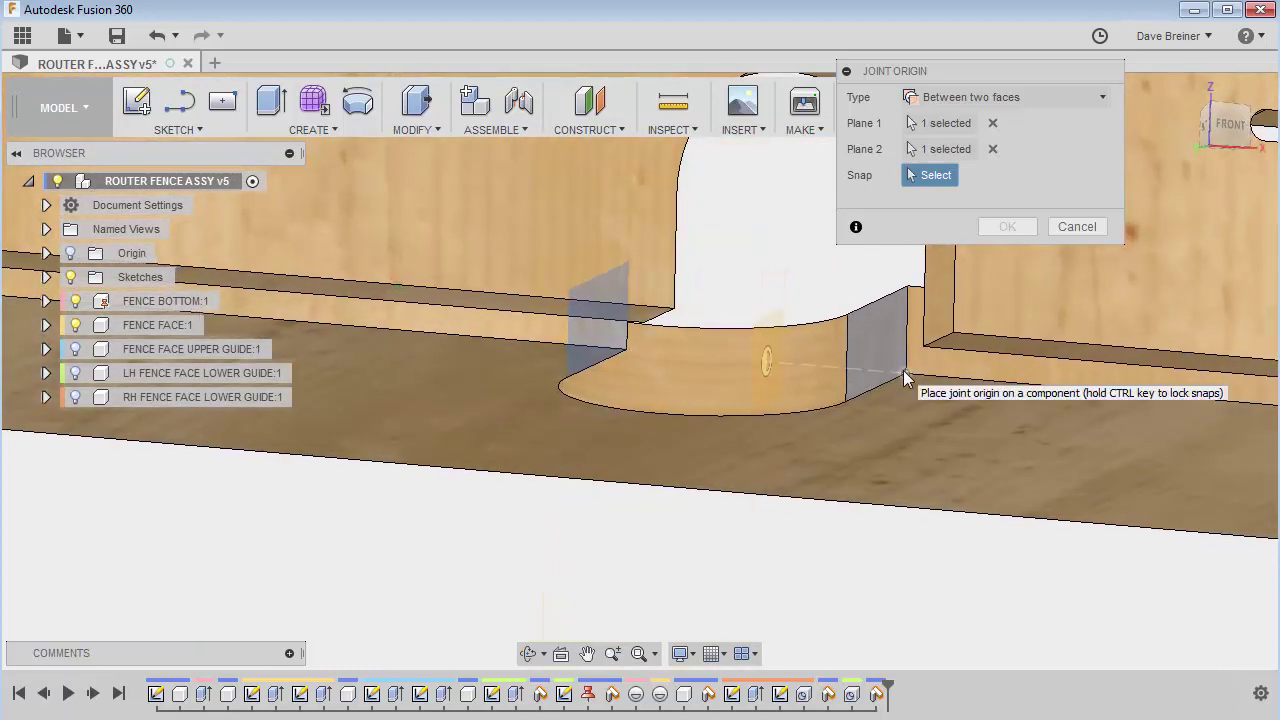
left_click(904, 373)
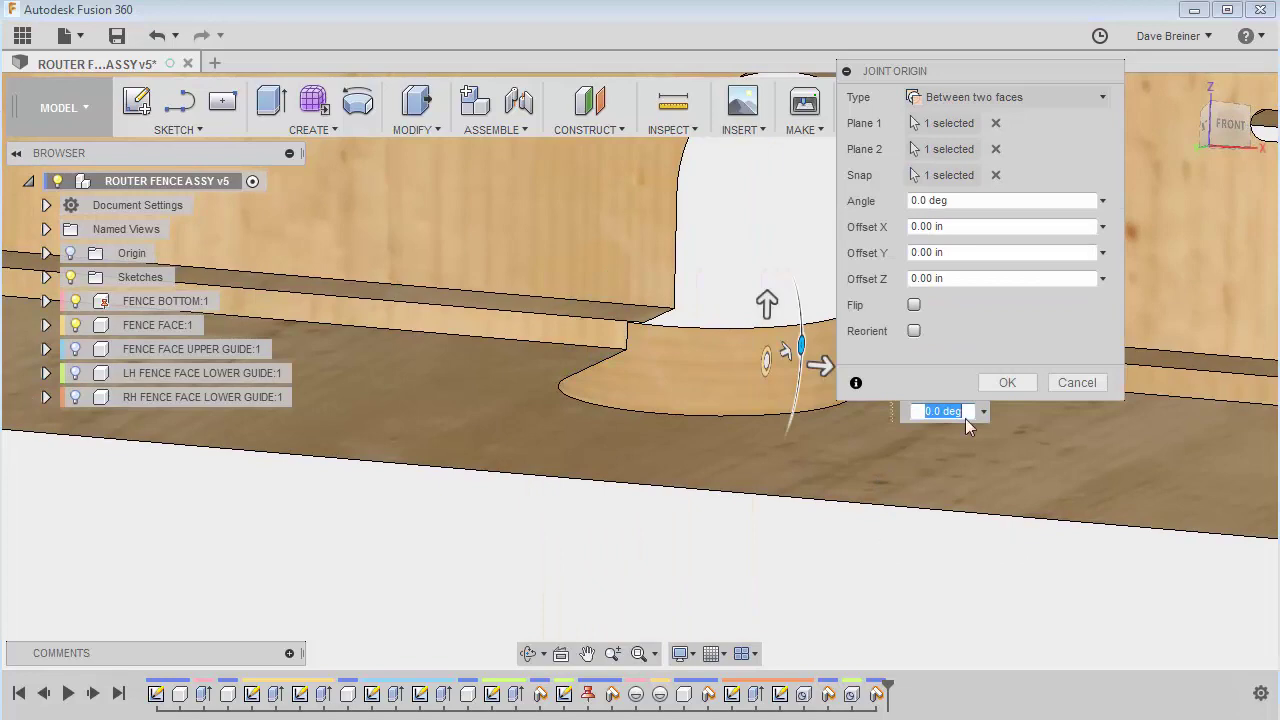
left_click(1010, 382)
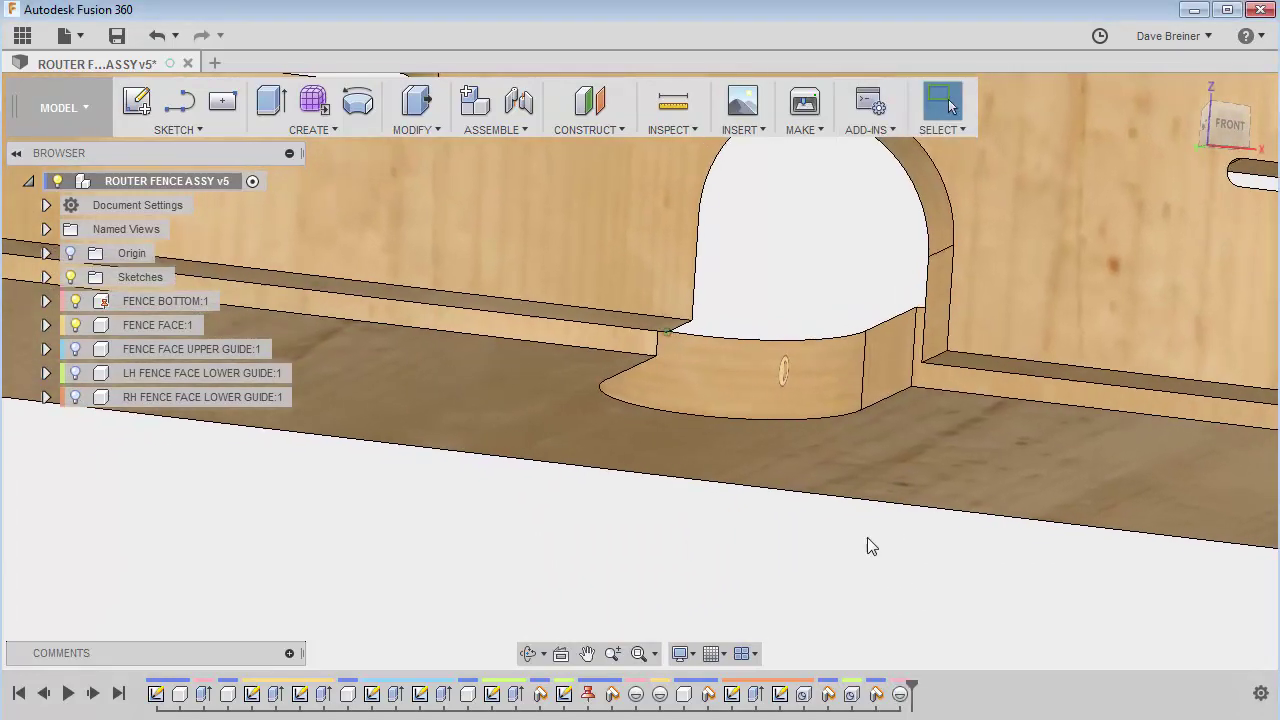
Step: Create a Between two faces joint origin centred between the straight sides of the fence face's arched opening, snapped to the lower back corner
middle_click_drag(866, 530, 700, 306, "shift")
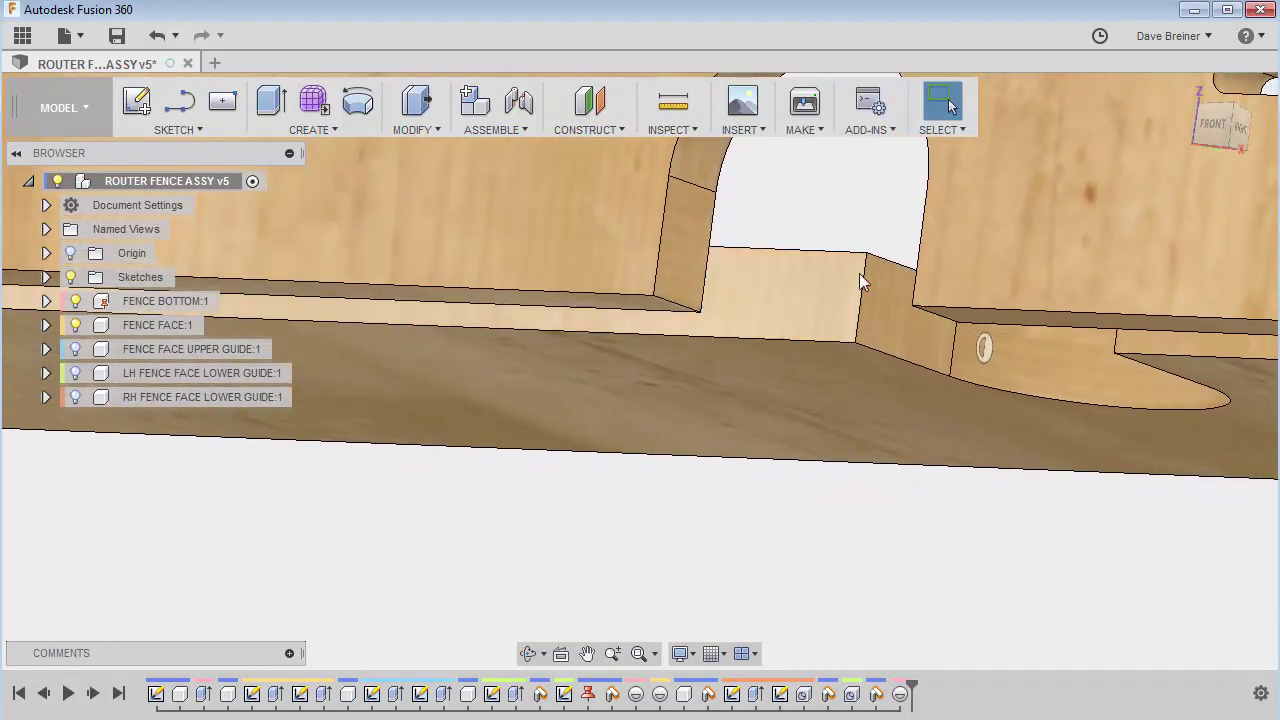
left_click(505, 128)
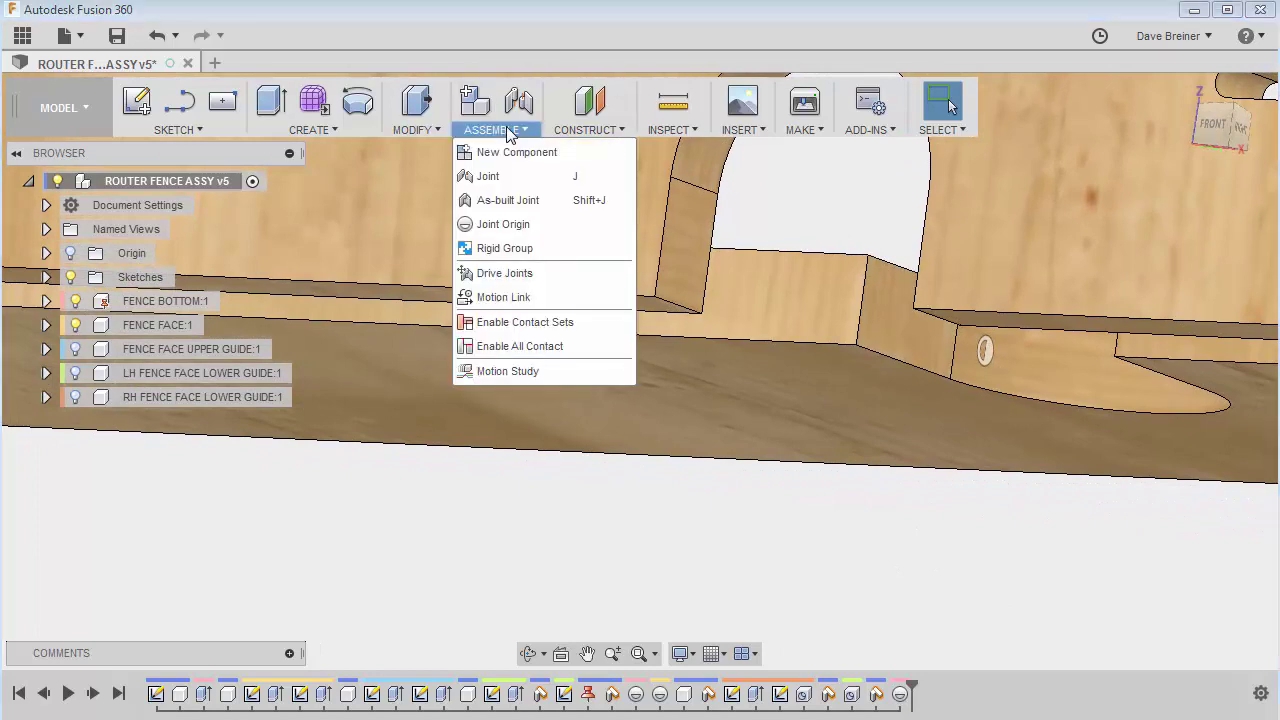
left_click(505, 224)
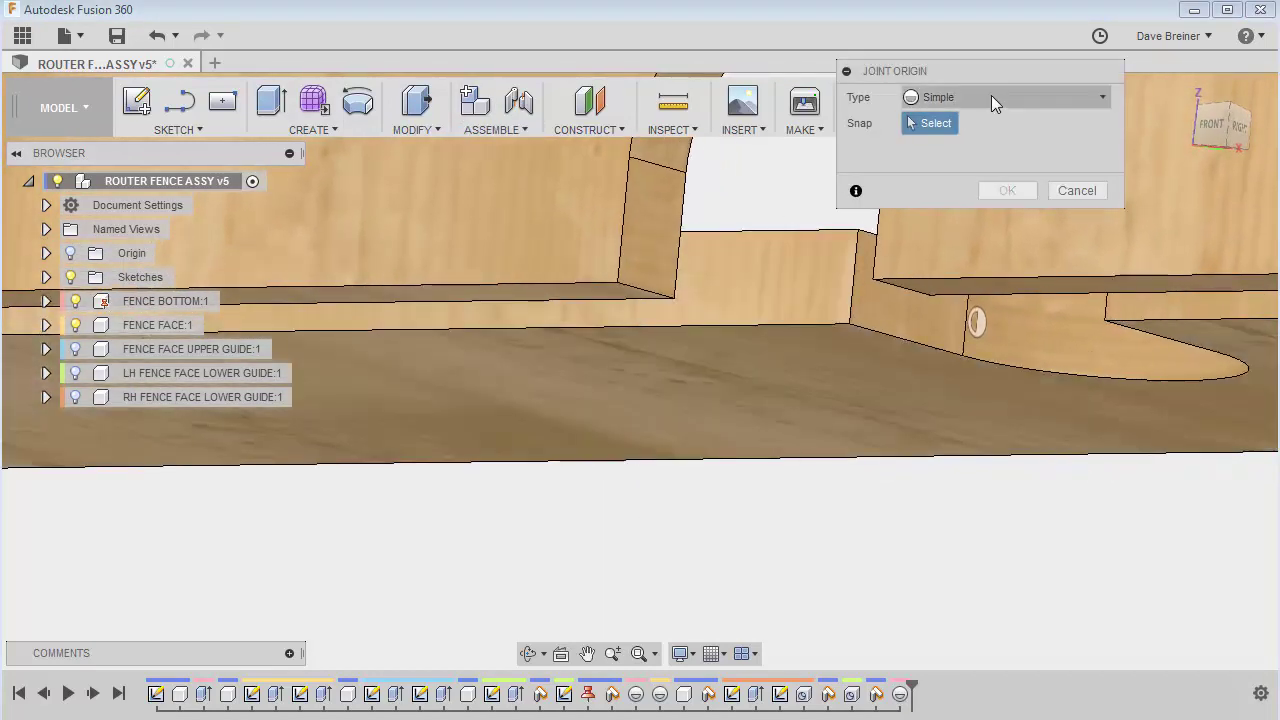
left_click(991, 97)
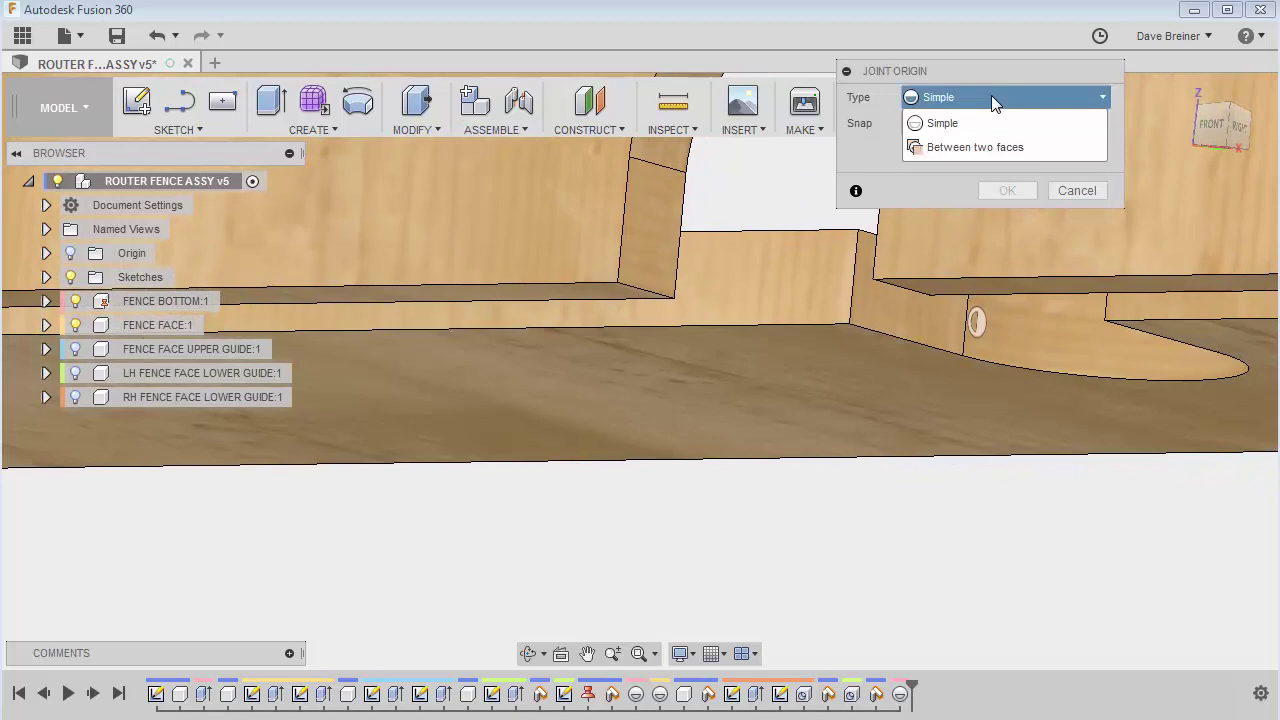
left_click(967, 148)
left_click(646, 266)
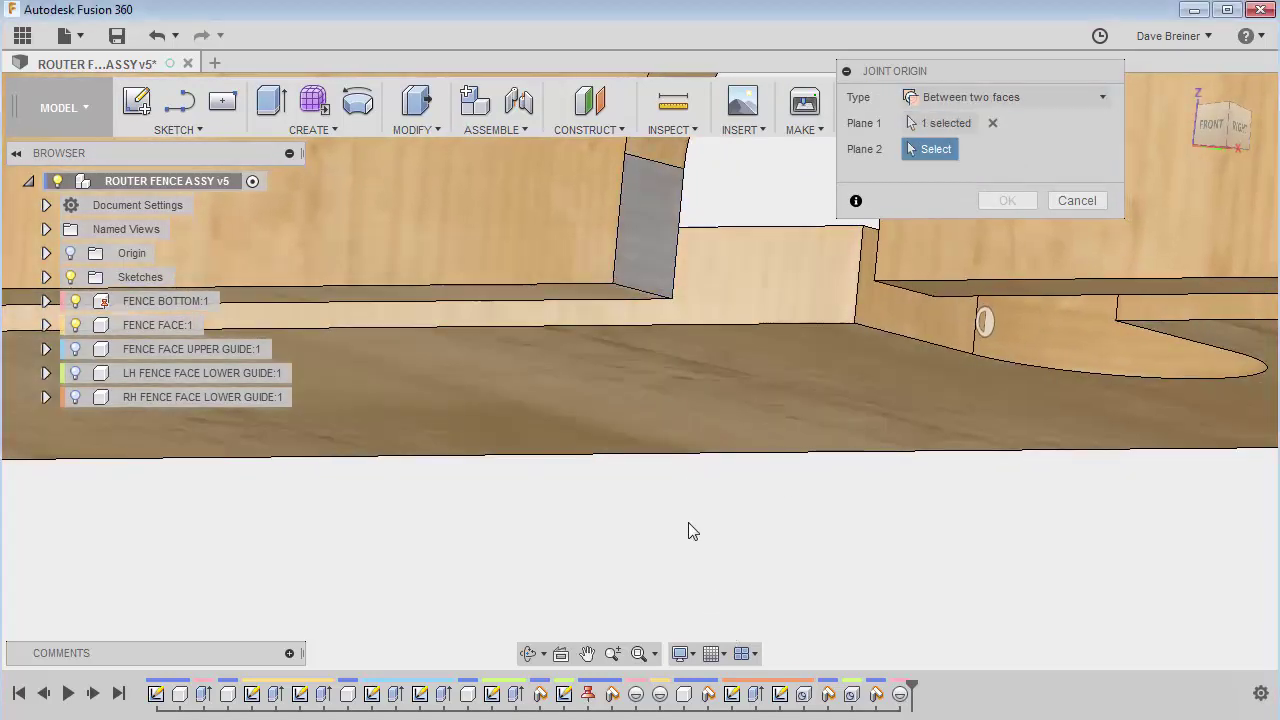
middle_click_drag(697, 562, 1062, 437, "shift")
left_click(1062, 437)
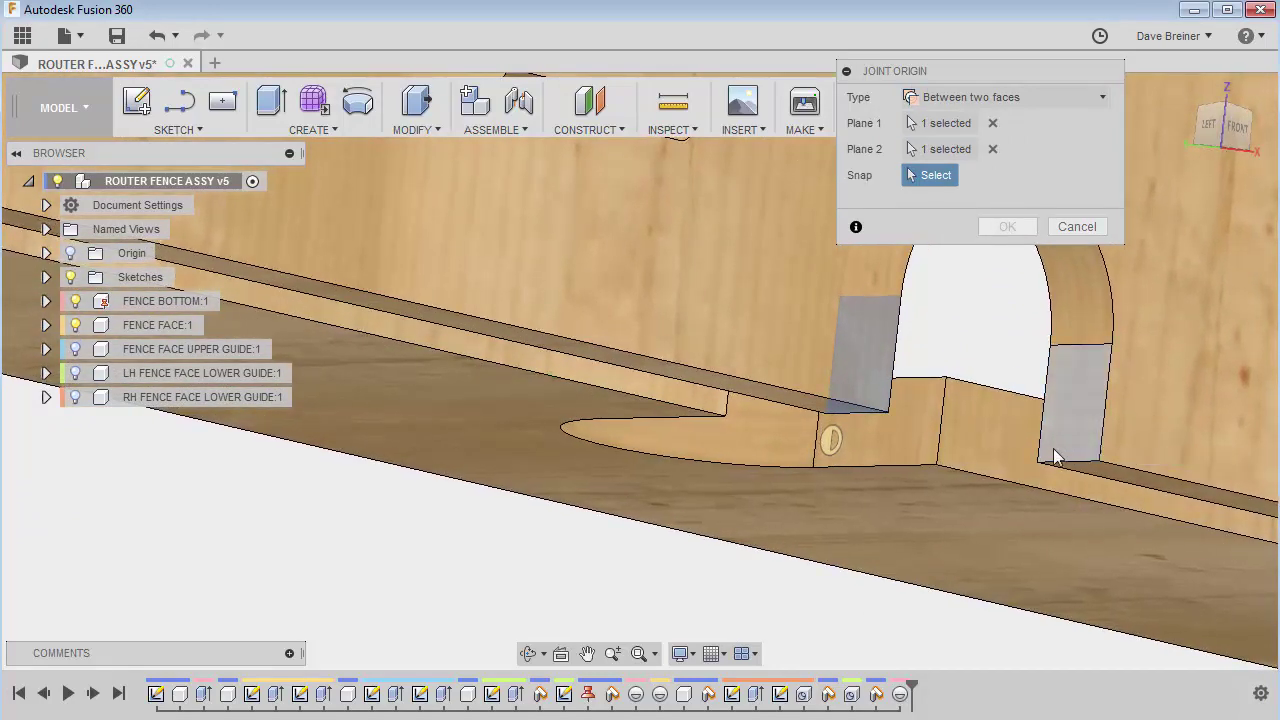
middle_click_drag(1043, 459, 1042, 456, "shift")
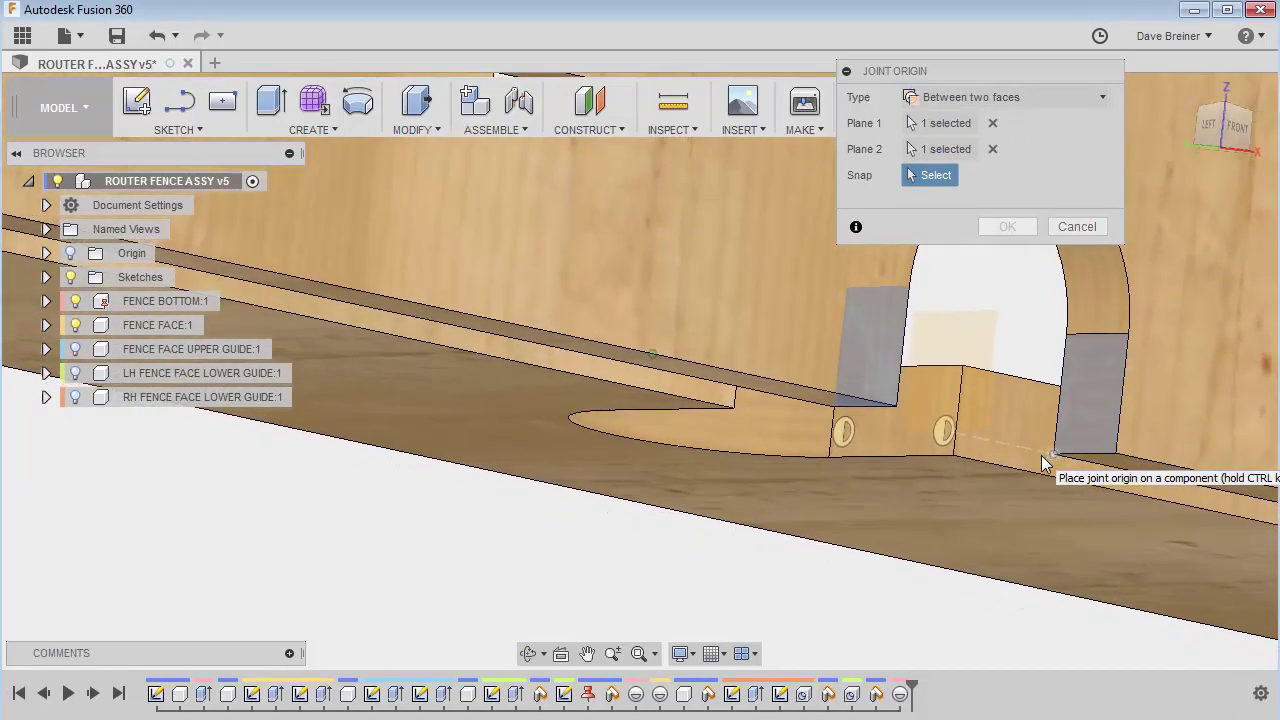
left_click(1028, 517)
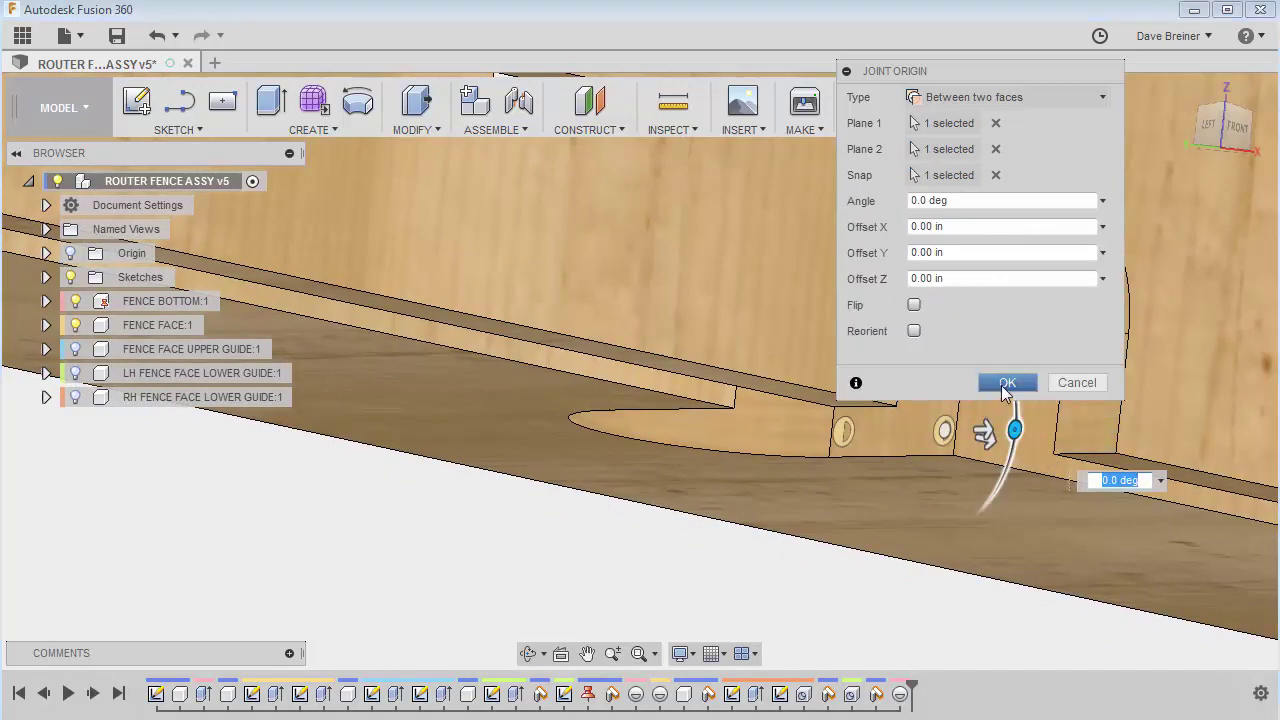
left_click(1007, 383)
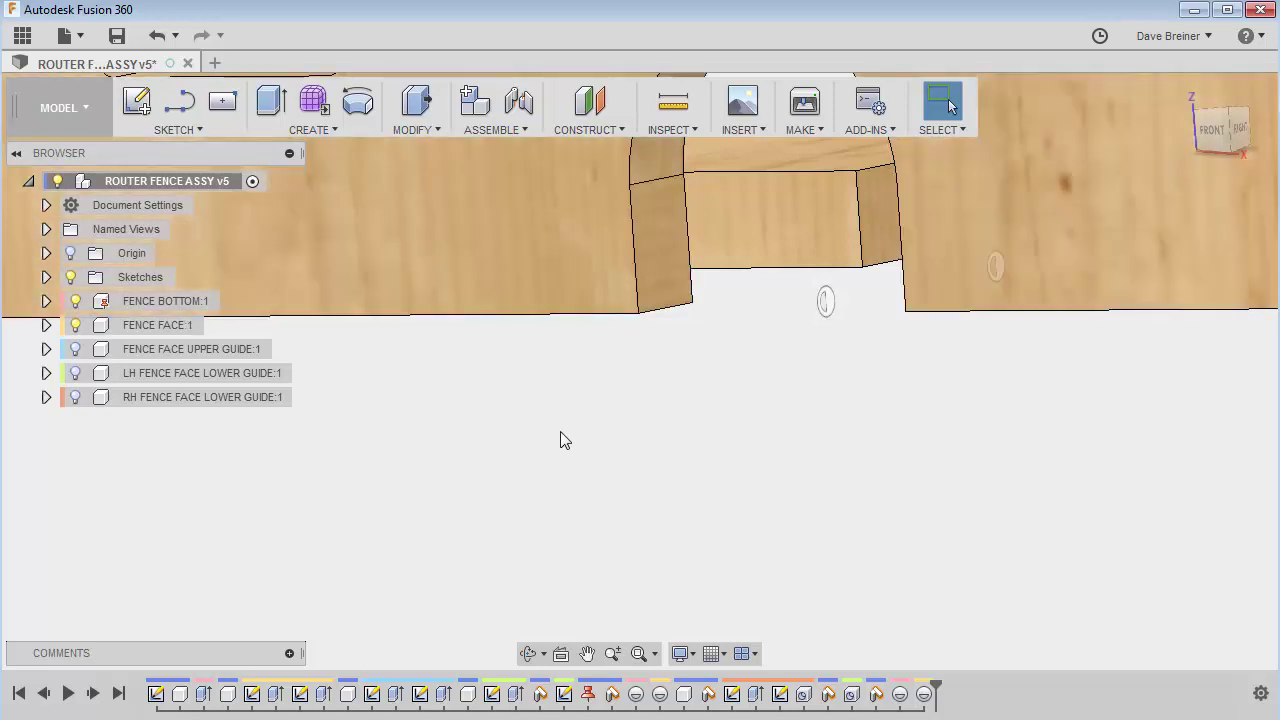
Step: Join the fence face to the fence bottom with a Rigid joint using their two joint origins
left_click(531, 128)
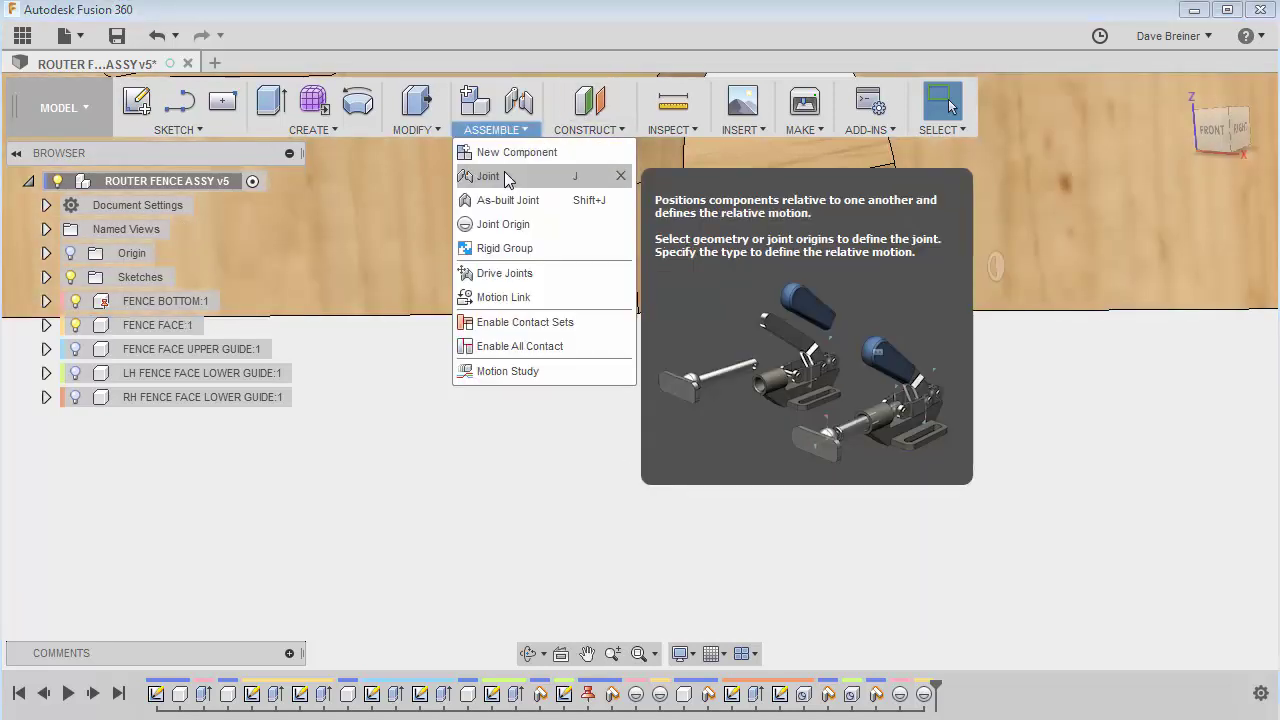
left_click(507, 178)
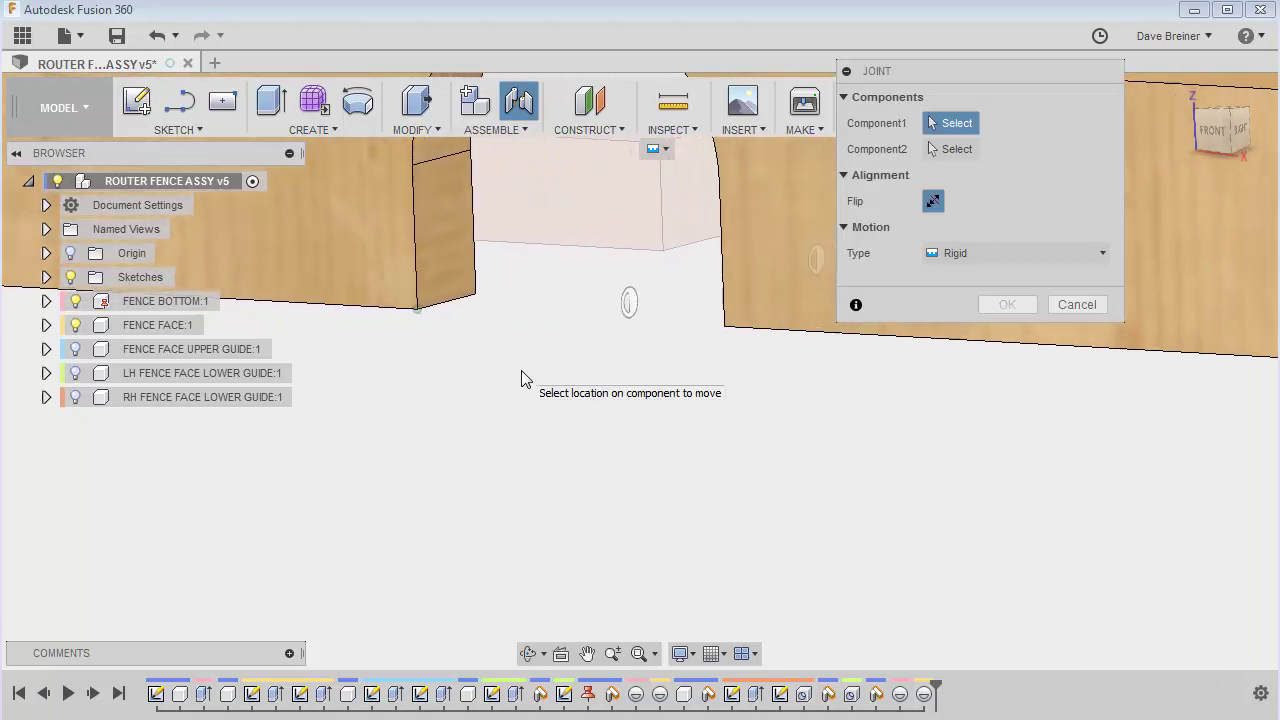
left_click(624, 306)
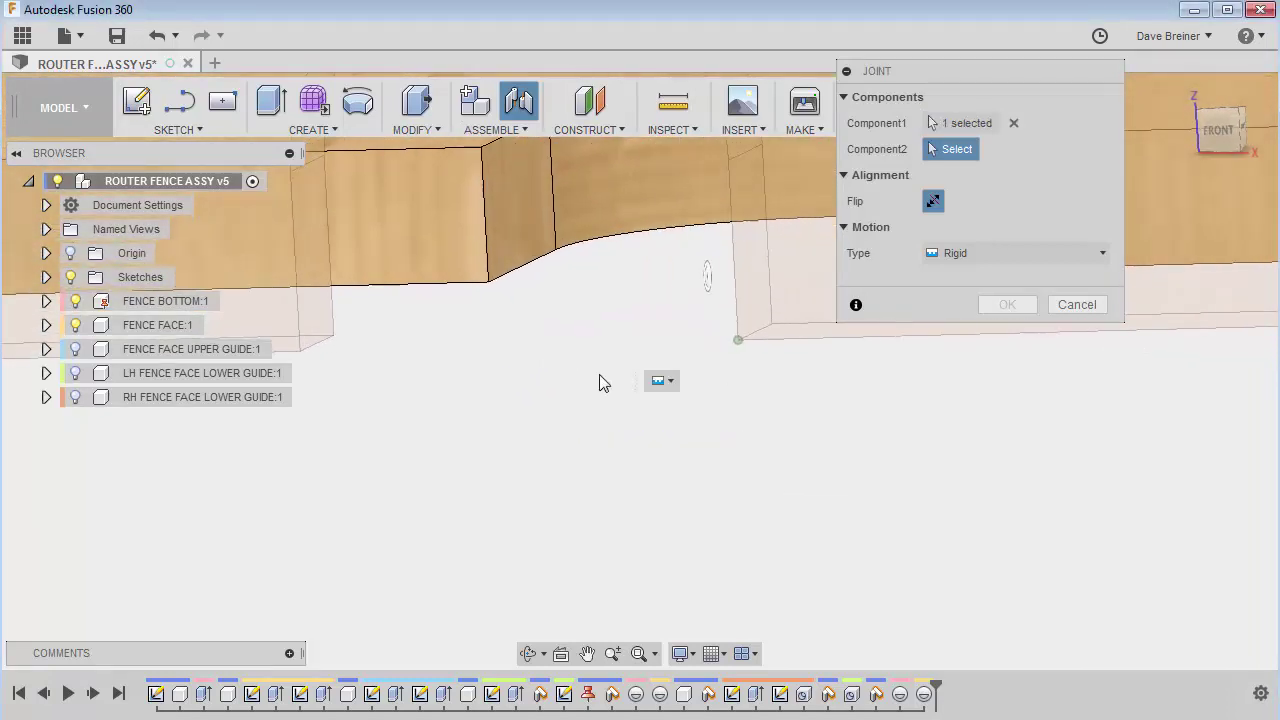
left_click(709, 285)
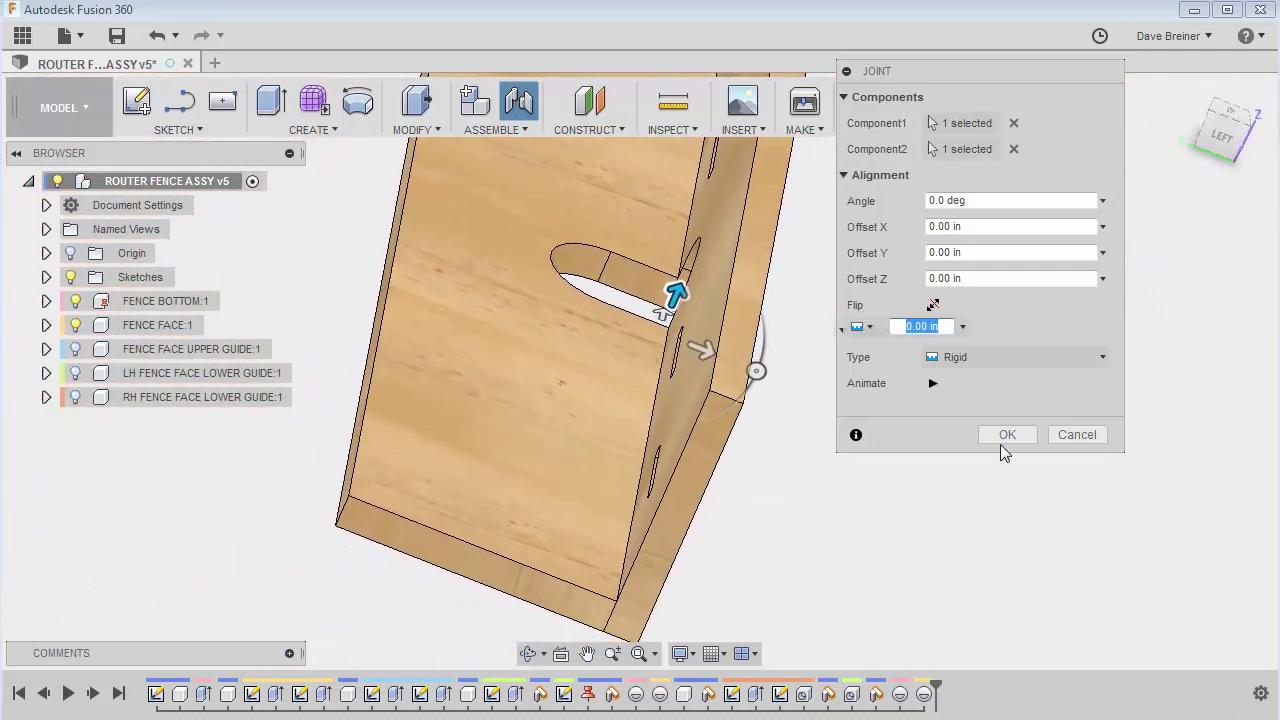
left_click(1003, 437)
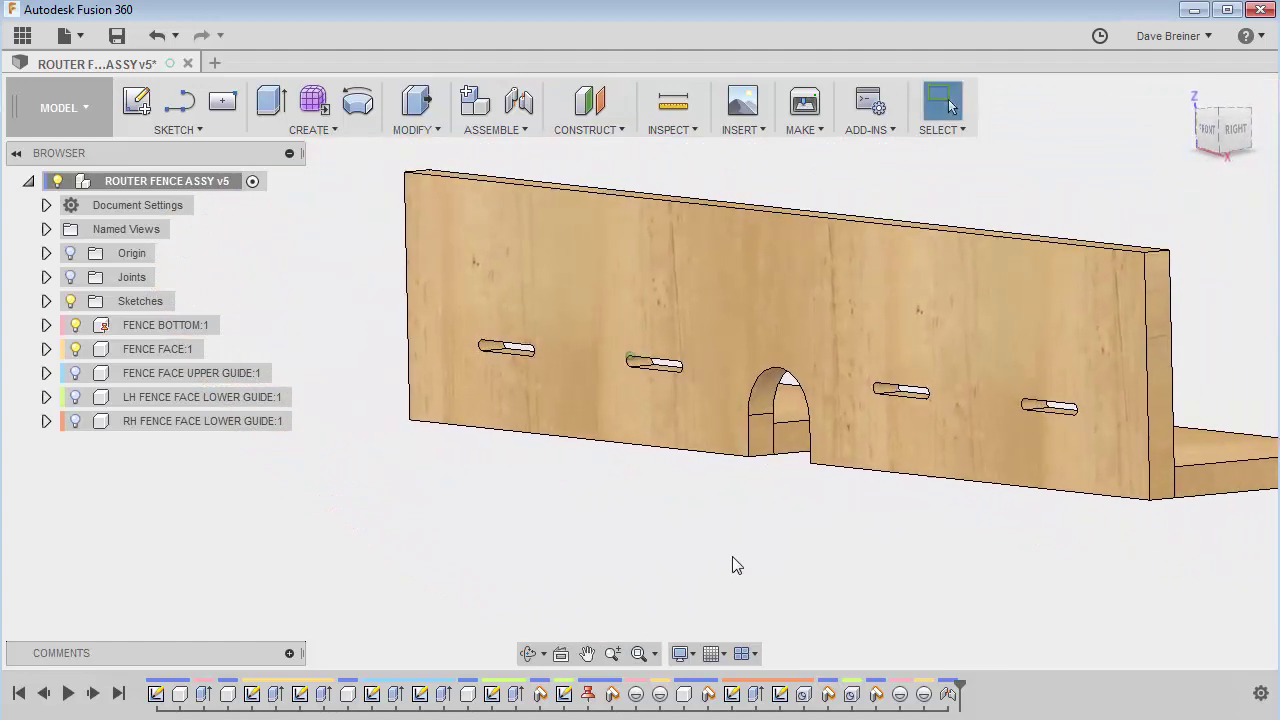
Step: Show the fence face upper guide and join the midpoint of its upper back edge to the fence face's upper front edge midpoint with a Rigid joint
left_click(75, 373)
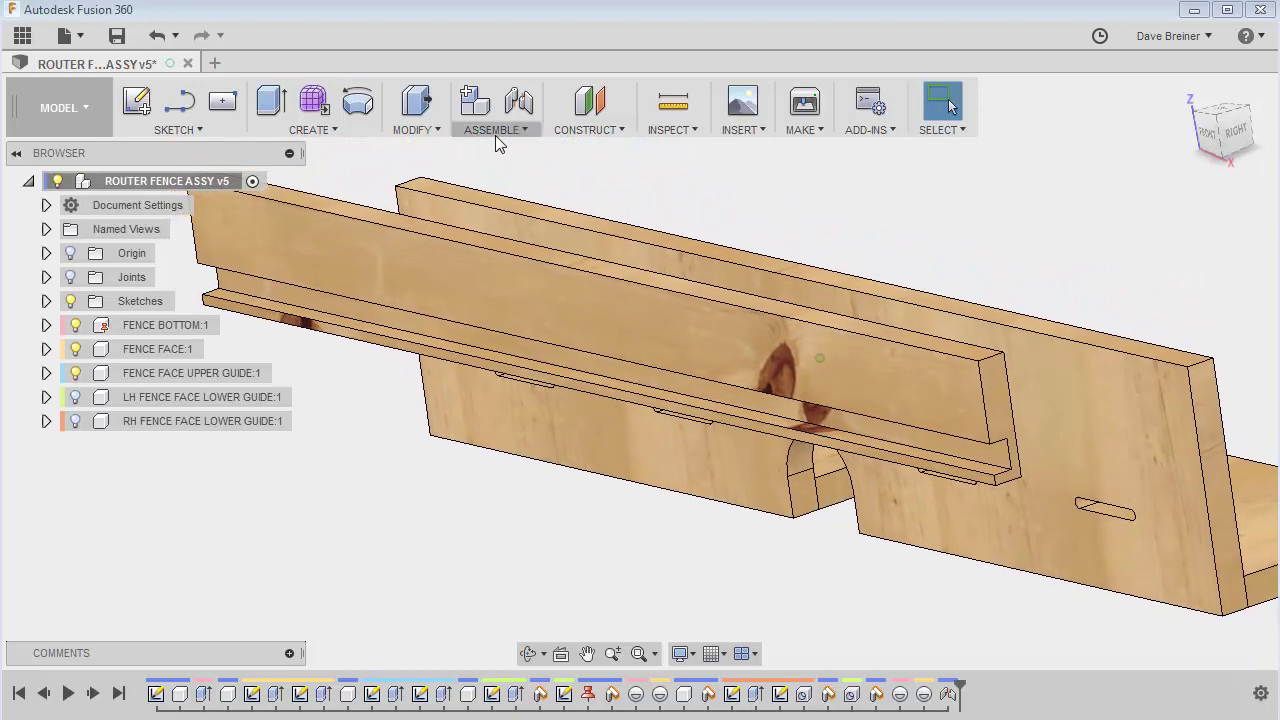
left_click(495, 135)
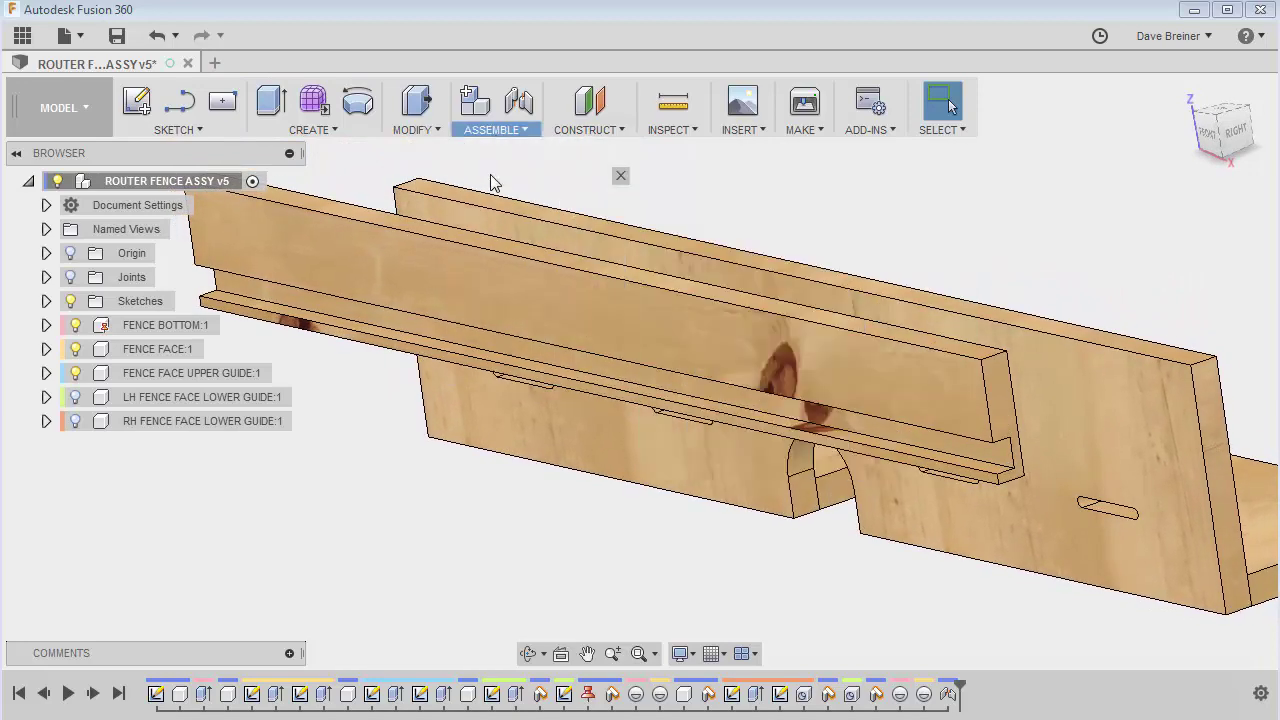
key("j")
middle_click_drag(1105, 253, 695, 362, "shift")
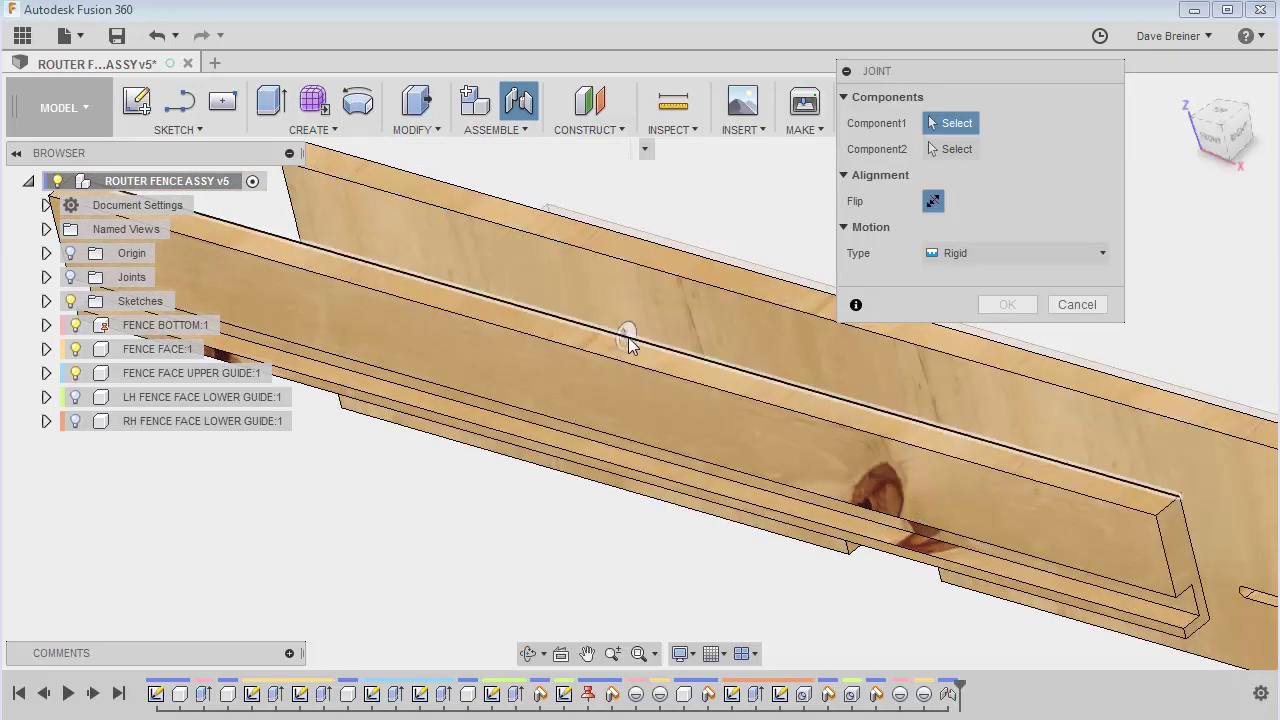
left_click(628, 337)
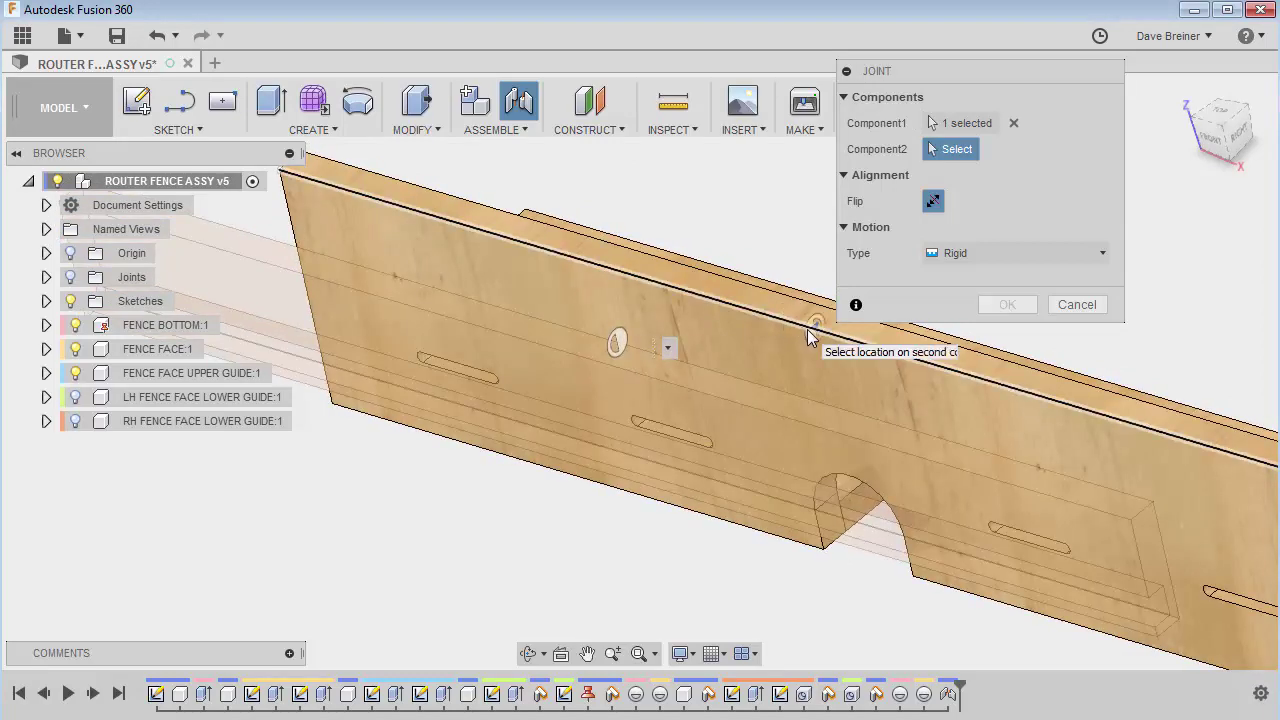
left_click(807, 329)
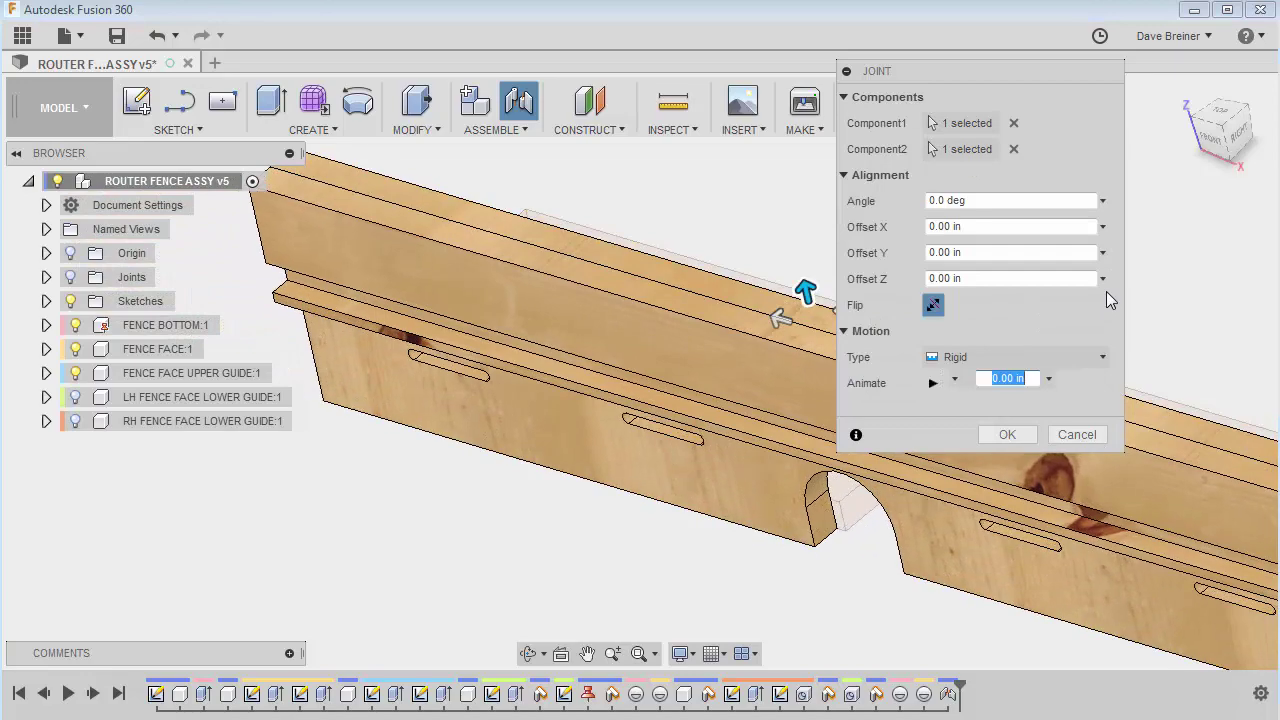
left_click(1020, 433)
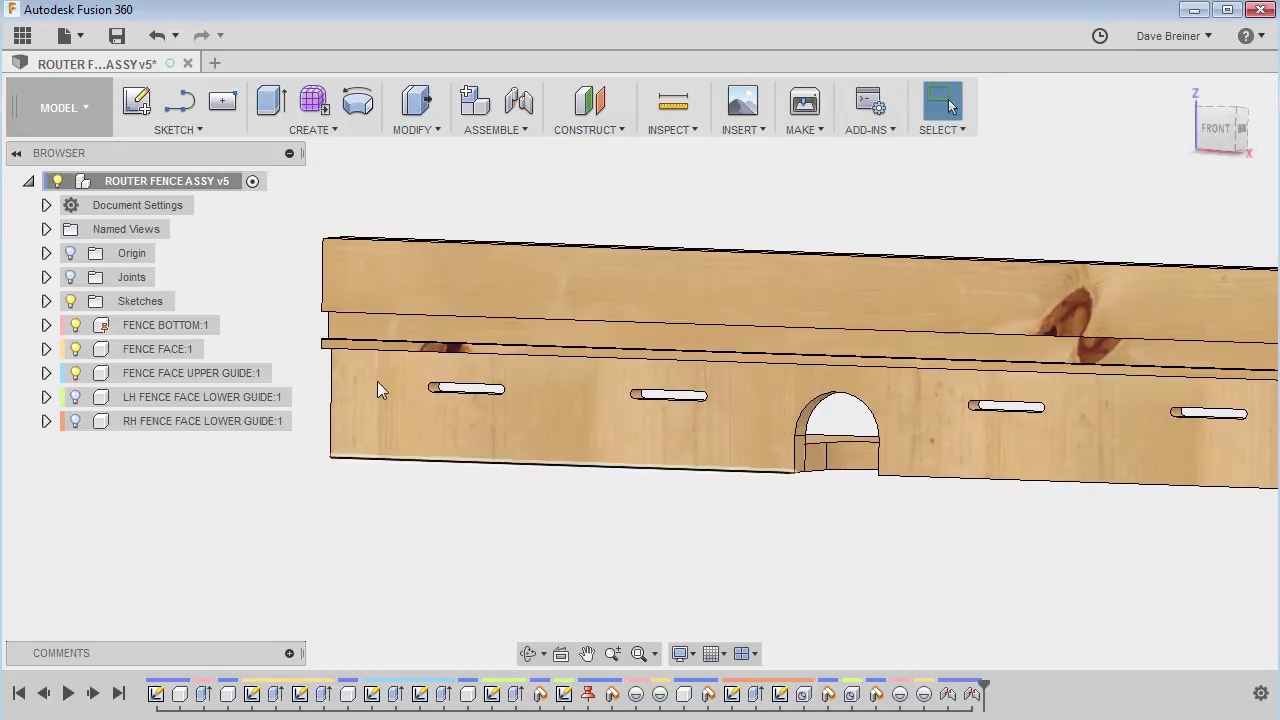
Step: Show the LH and RH fence face lower guides and capture the current component positions for a new joint
left_click(75, 397)
left_click(77, 421)
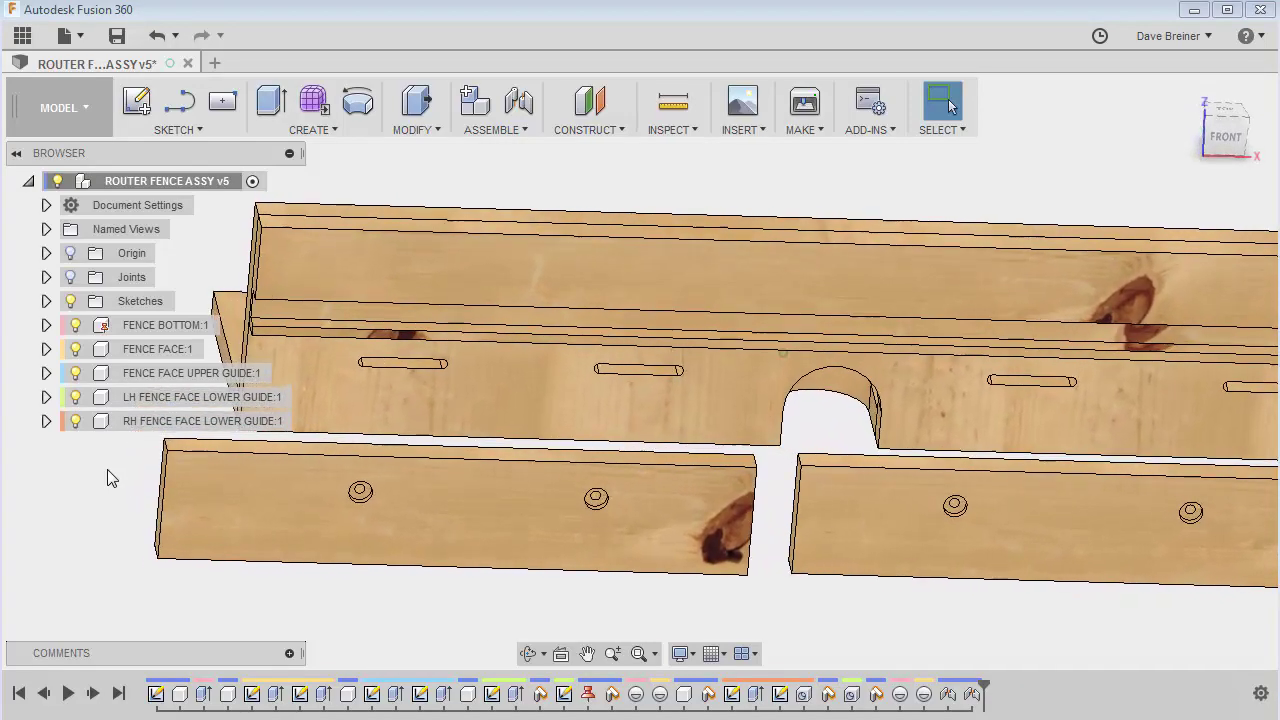
left_click(523, 131)
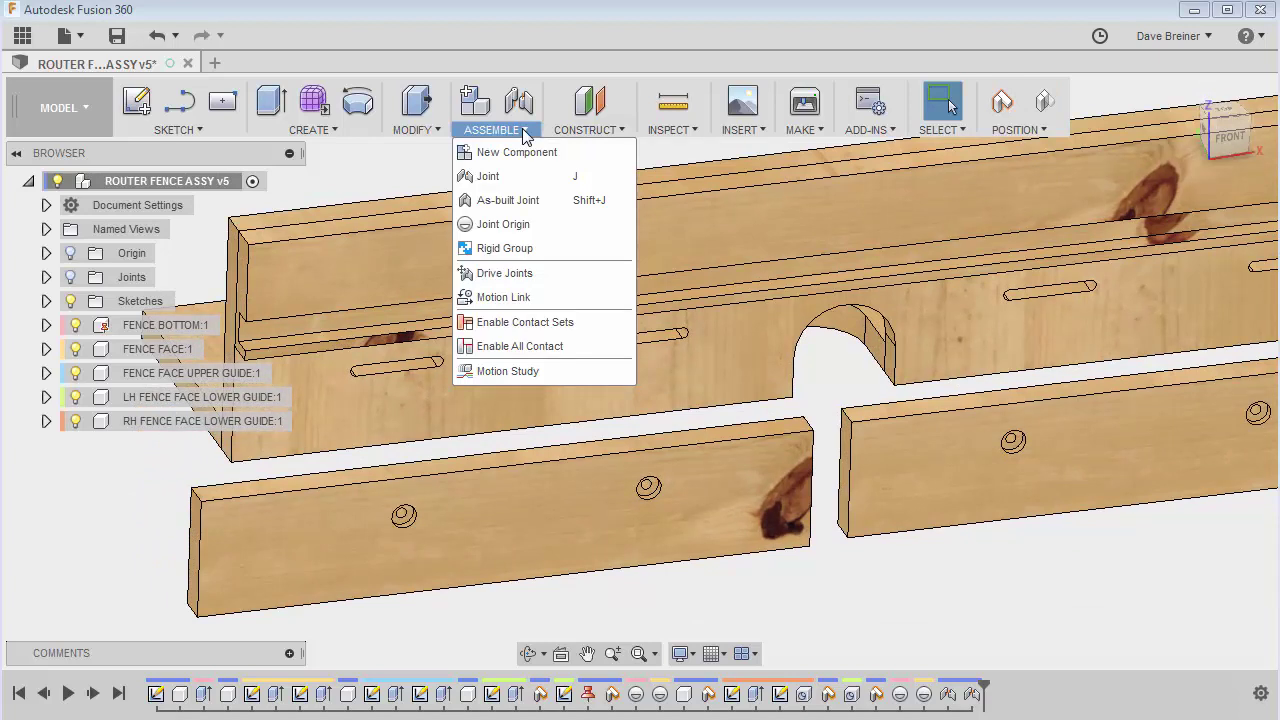
left_click(490, 177)
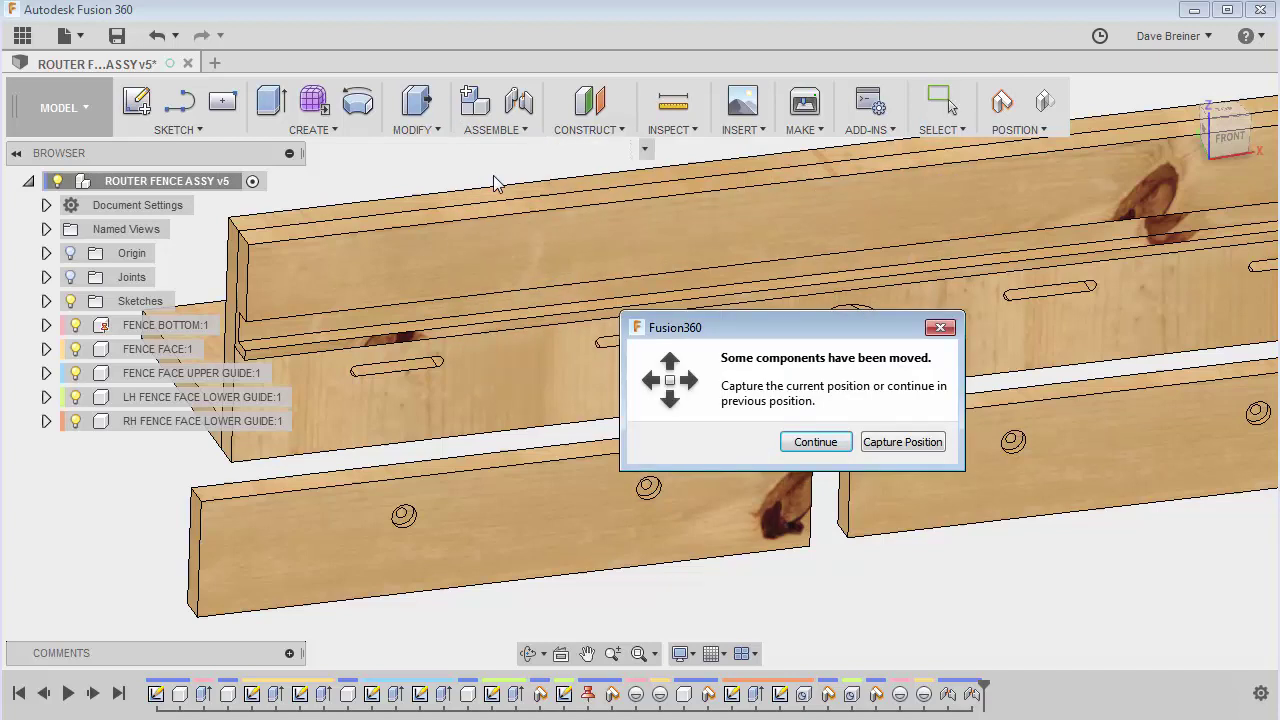
left_click(815, 442)
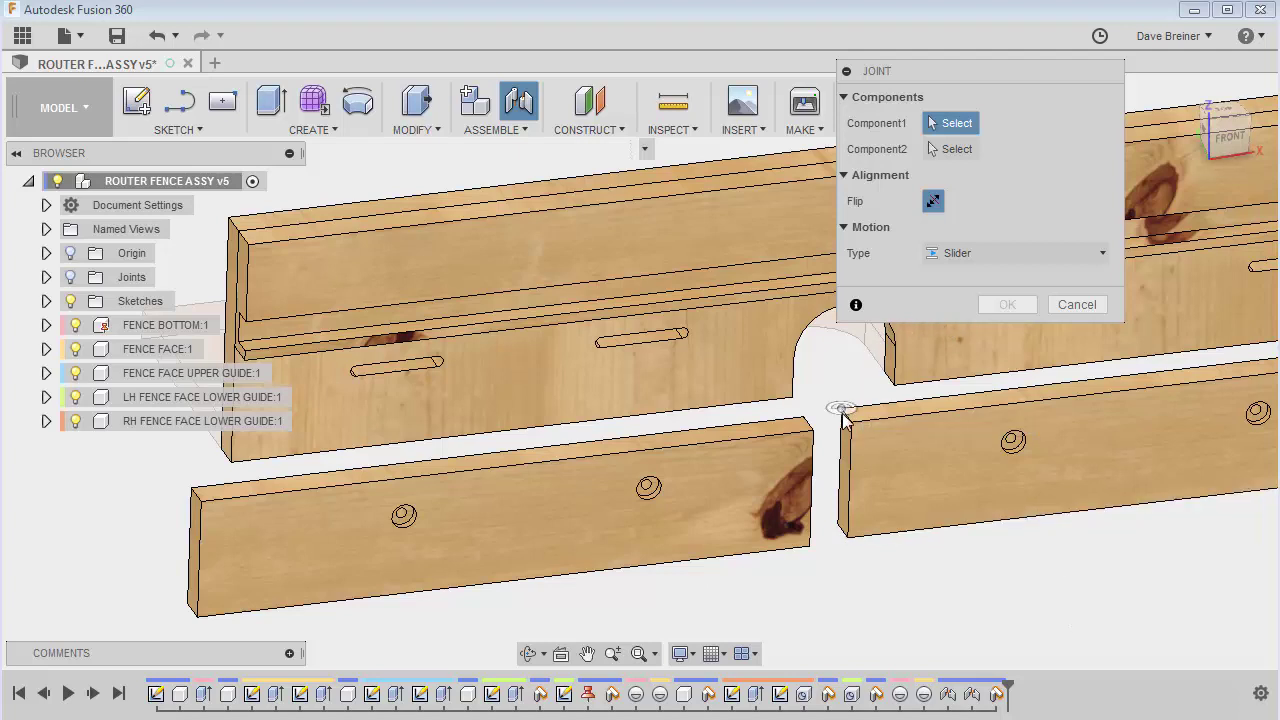
Step: Join the RH lower guide's inner upper back corner to the midpoint of the upper guide's lower back edge with a Z Axis Slider joint
scroll(843, 422, "up", 1)
scroll(840, 428, "up", 1)
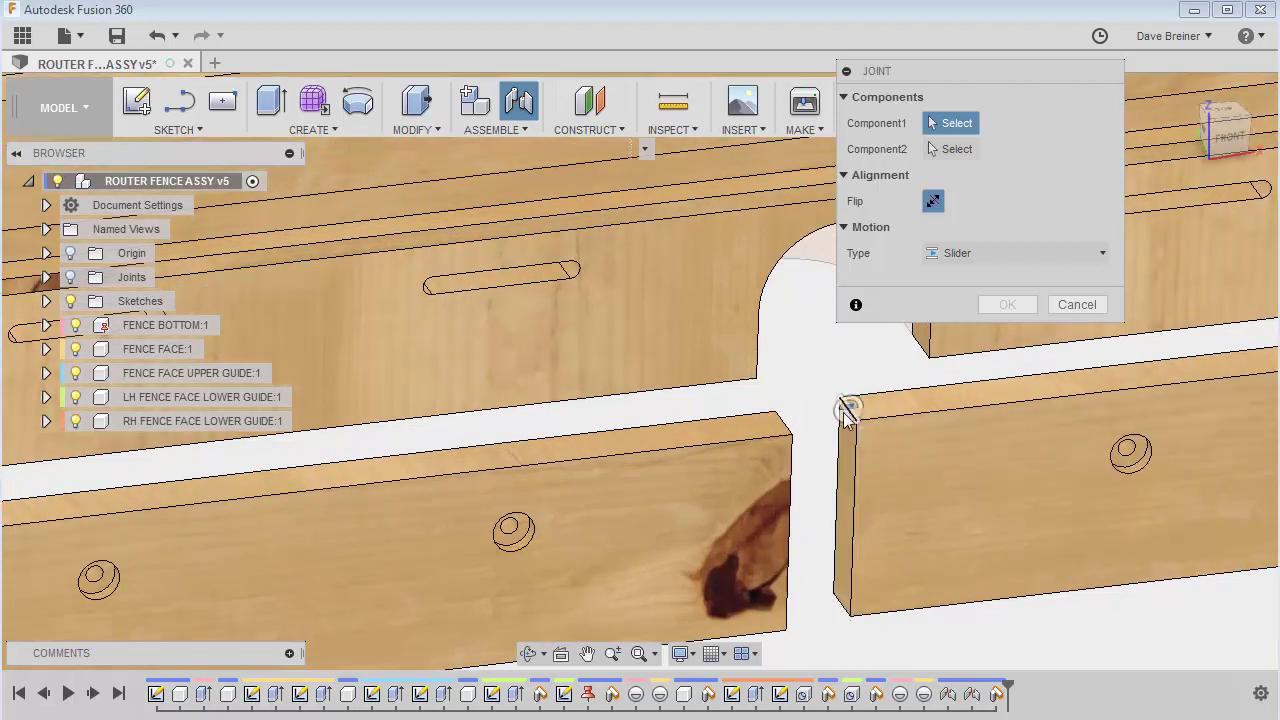
scroll(845, 422, "up", 2)
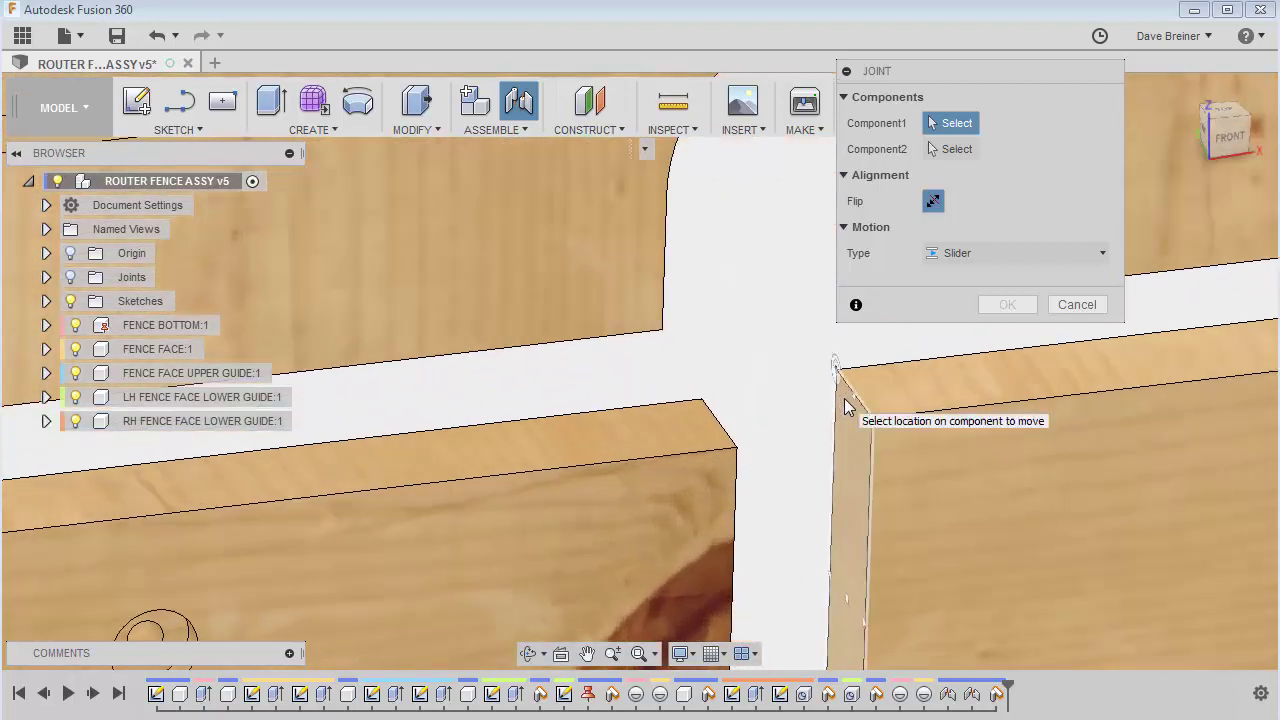
left_click(844, 399)
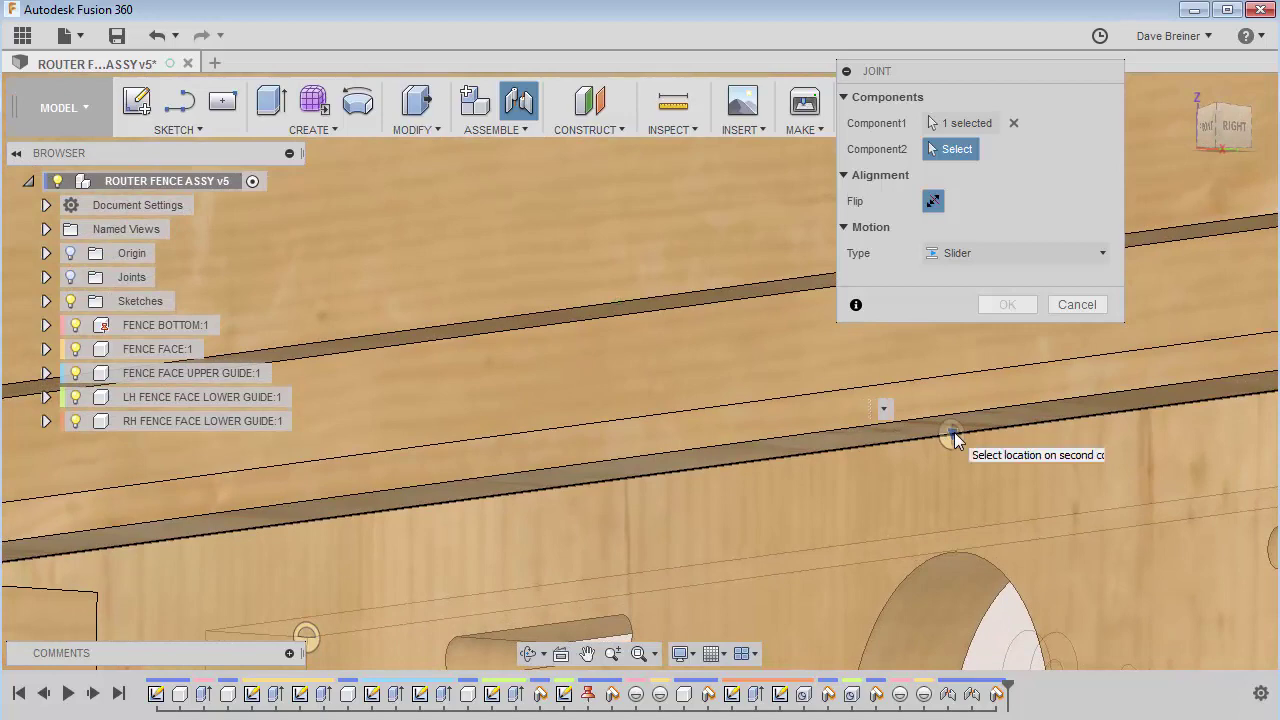
left_click(951, 431)
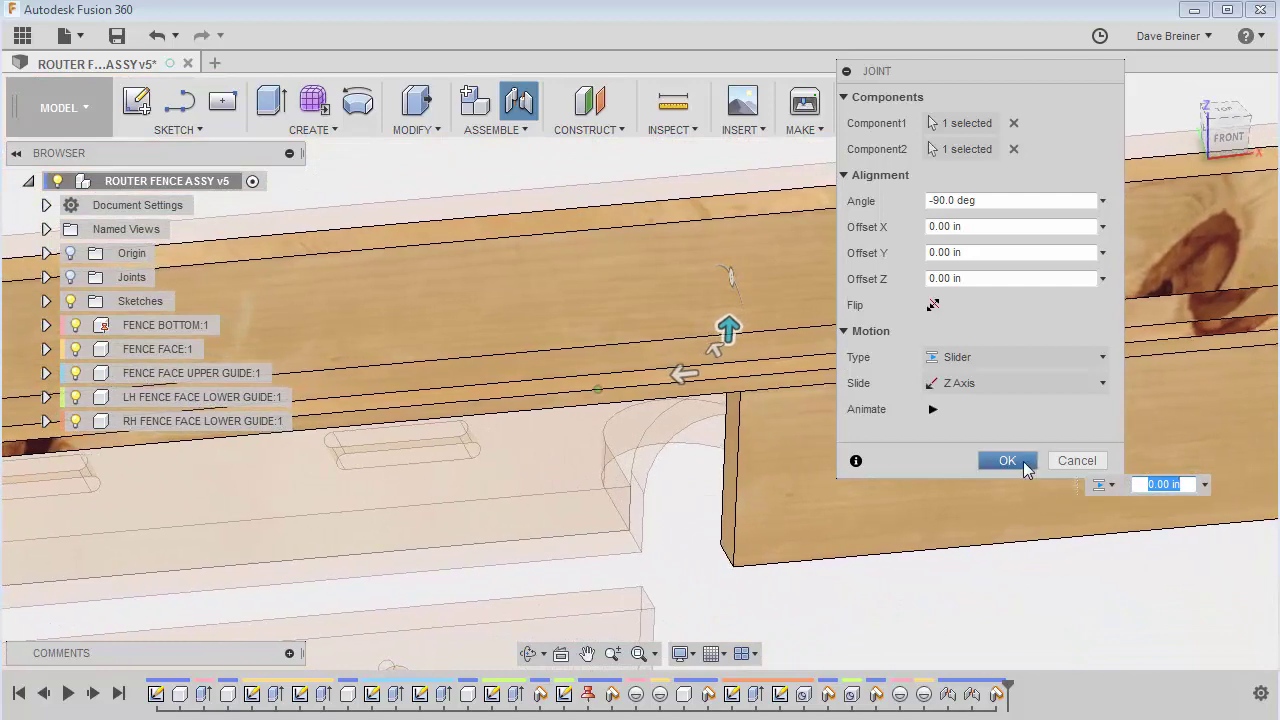
left_click(1007, 462)
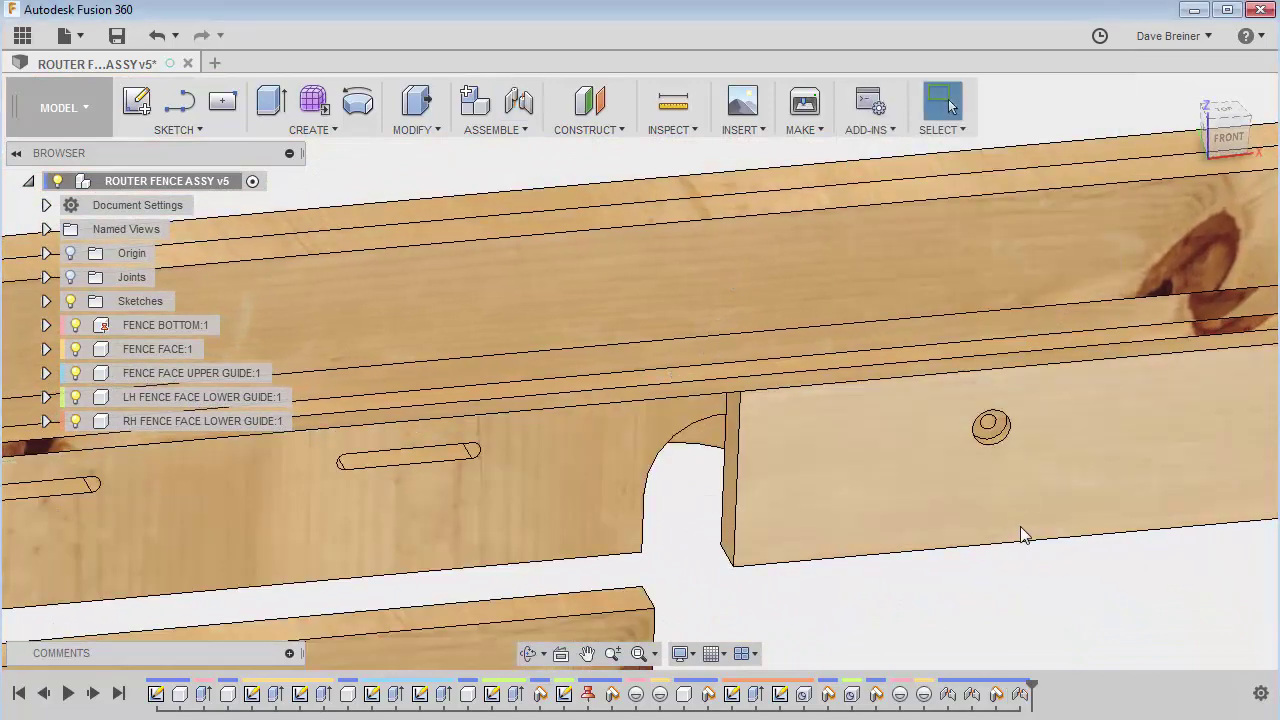
Step: Join the LH lower guide's inner upper front corner to the midpoint of the upper guide's lower front edge with a Slider joint
left_click(522, 129)
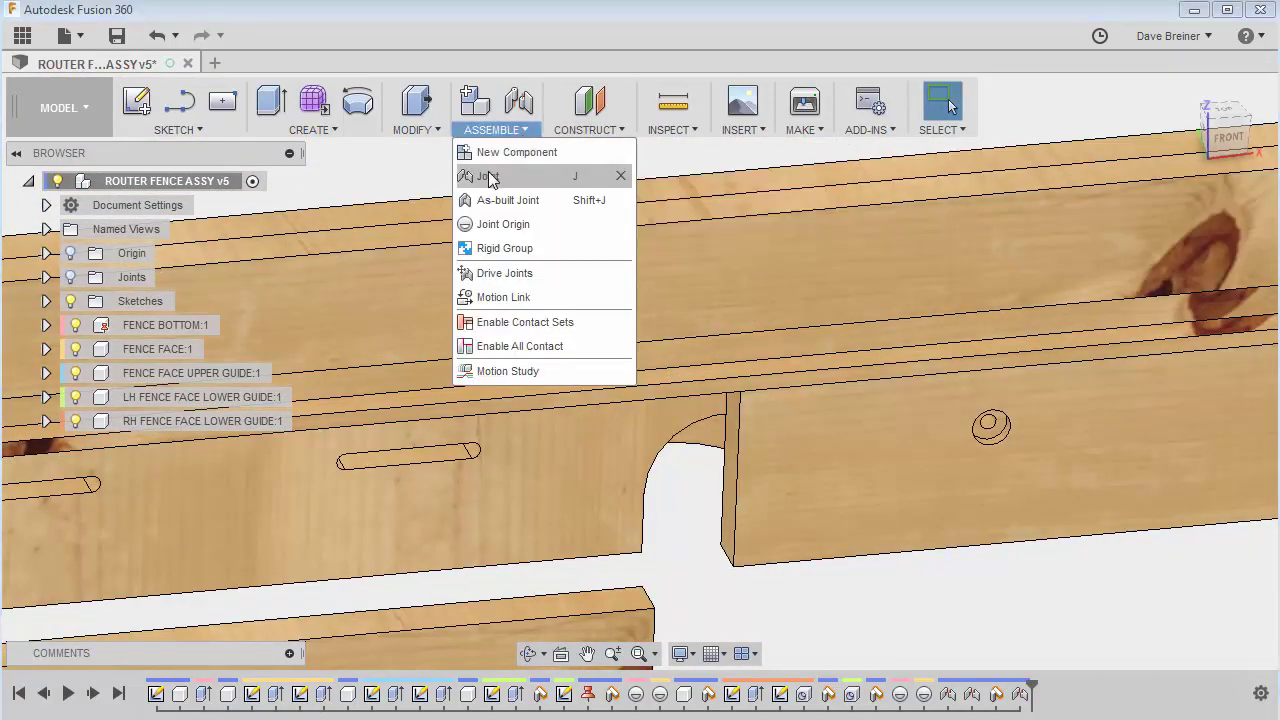
left_click(490, 177)
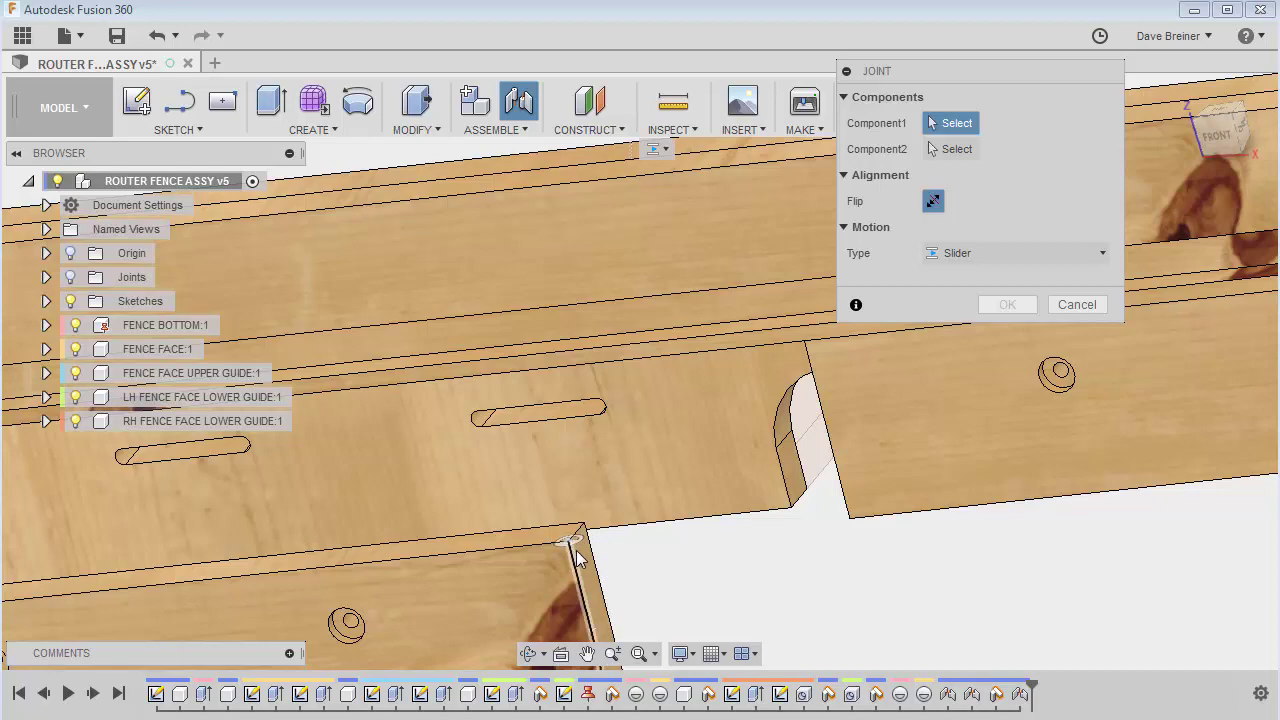
scroll(704, 523, "up", 3)
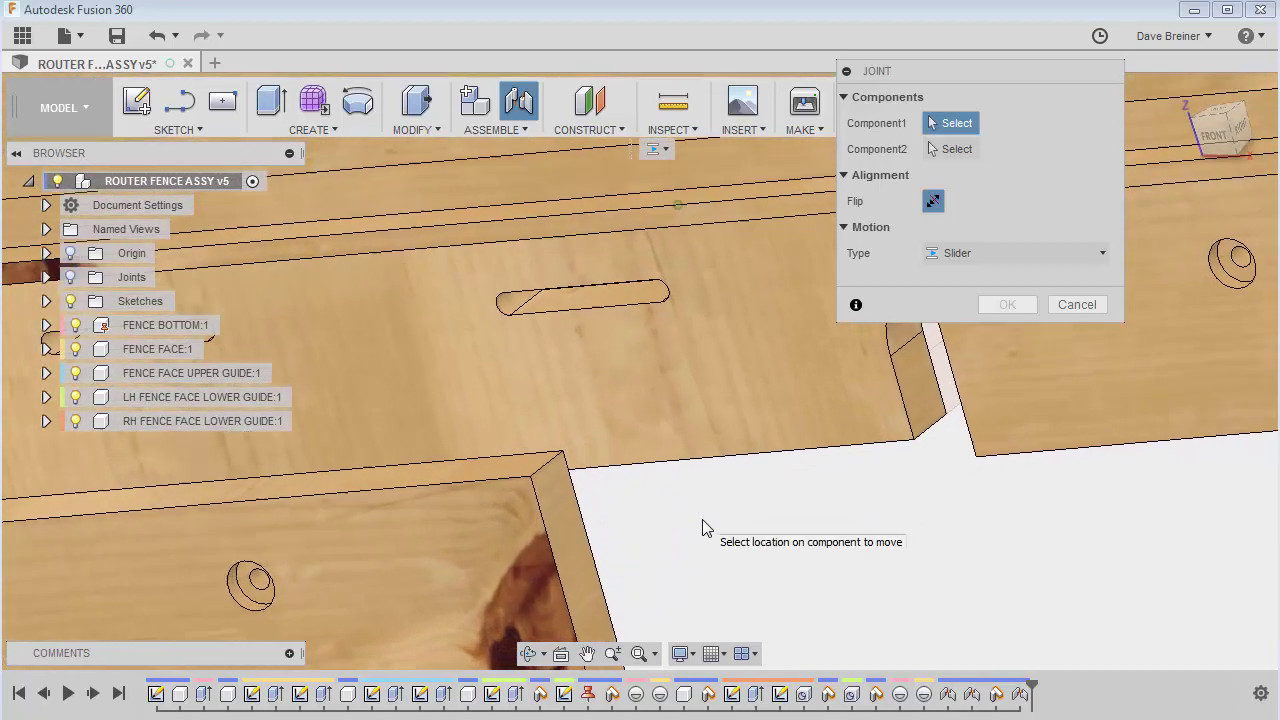
middle_click_drag(703, 528, 498, 458, "shift")
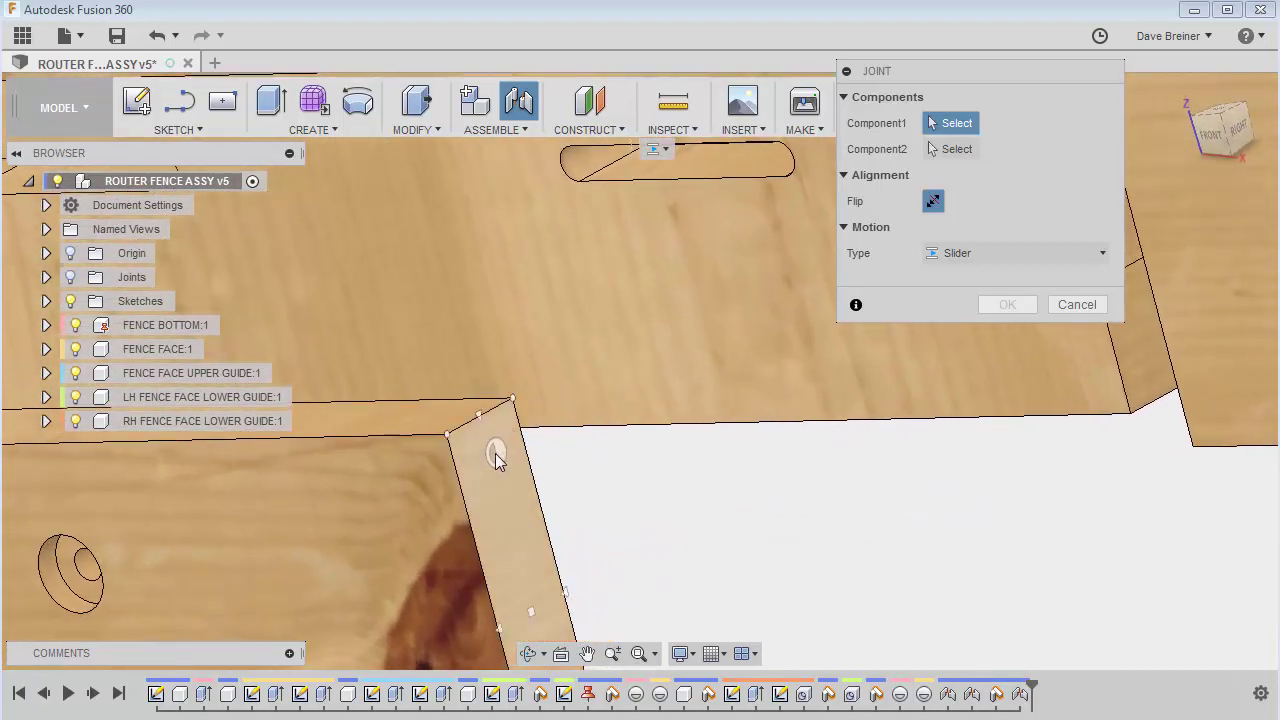
left_click(464, 445)
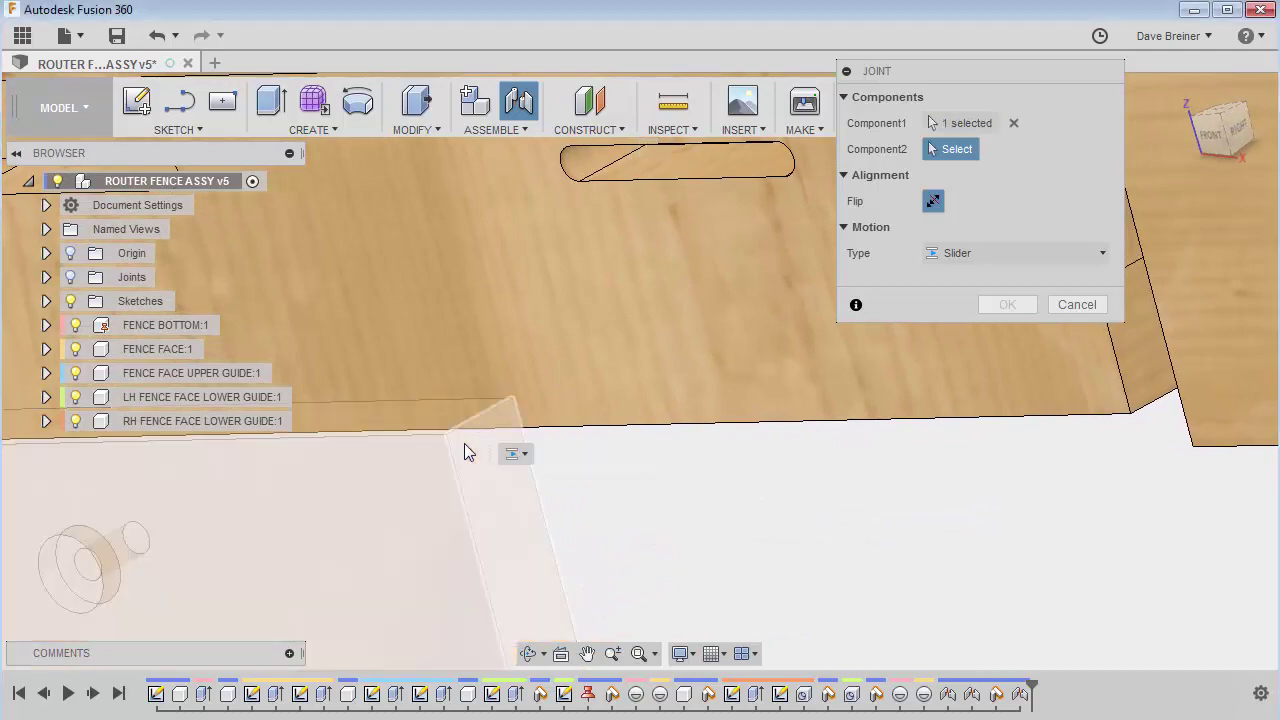
middle_click_drag(872, 382, 636, 356, "shift")
scroll(640, 357, "up", 3)
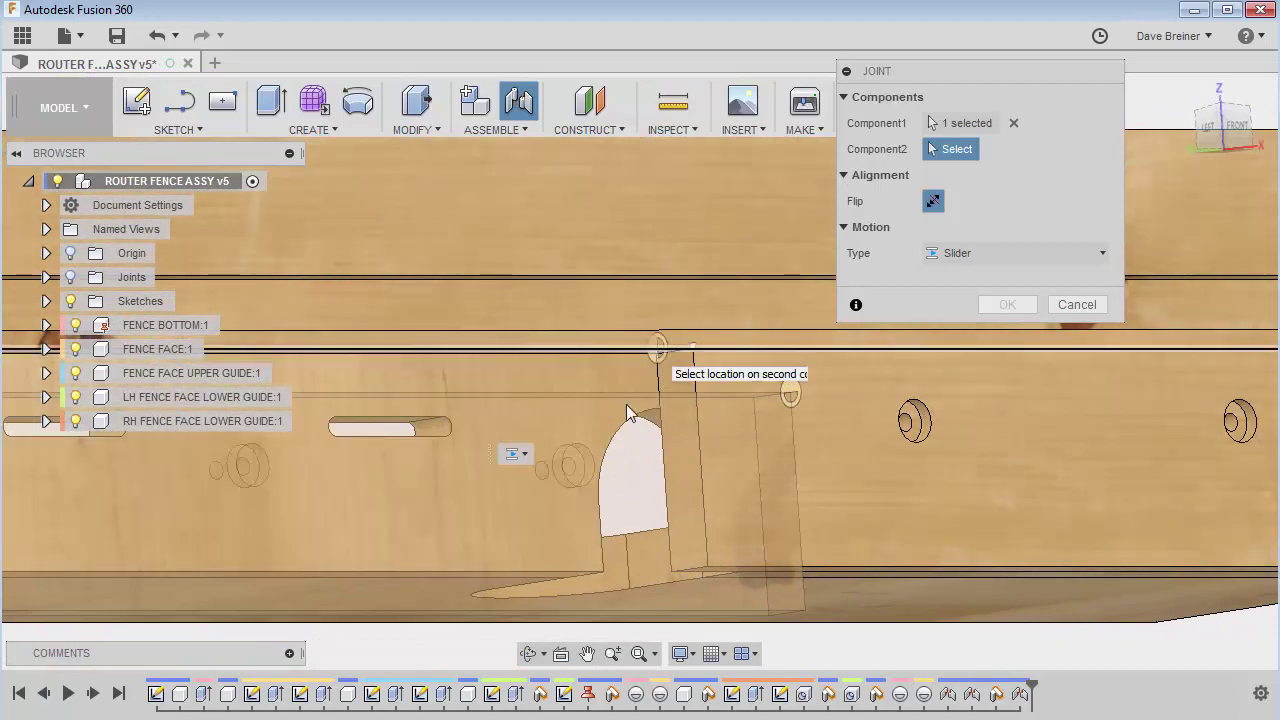
scroll(644, 364, "up", 2)
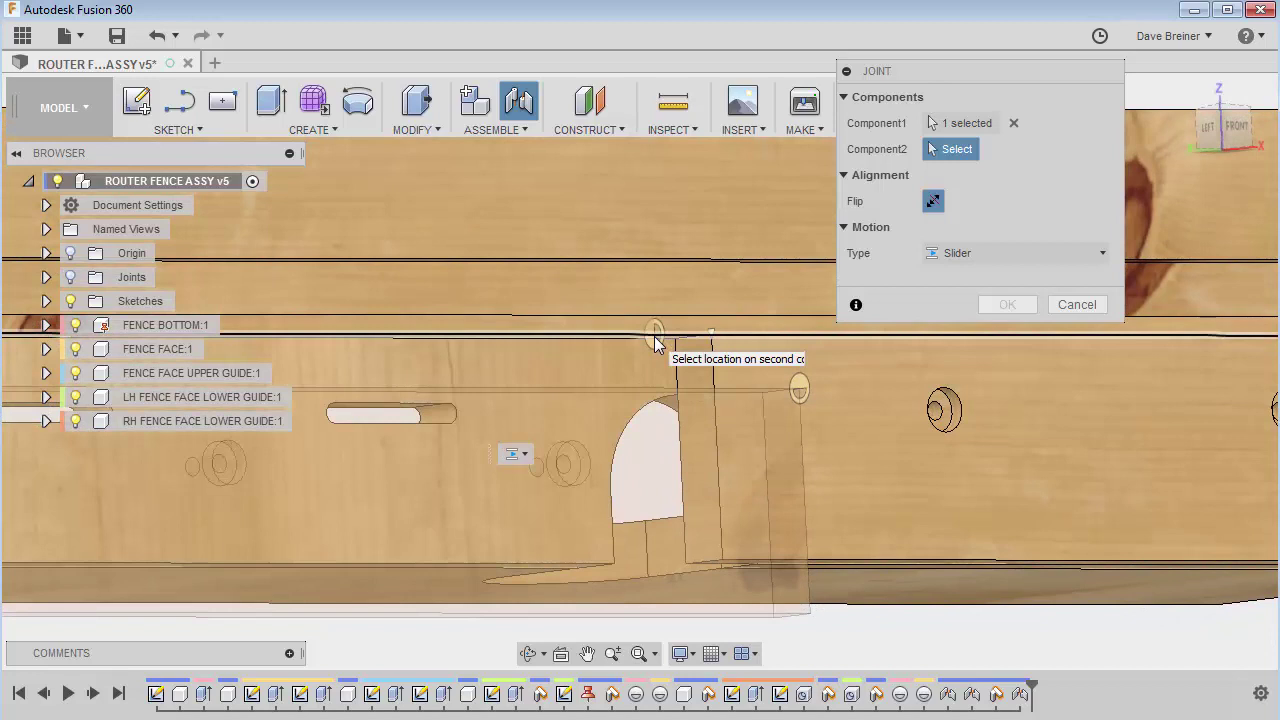
left_click(711, 331)
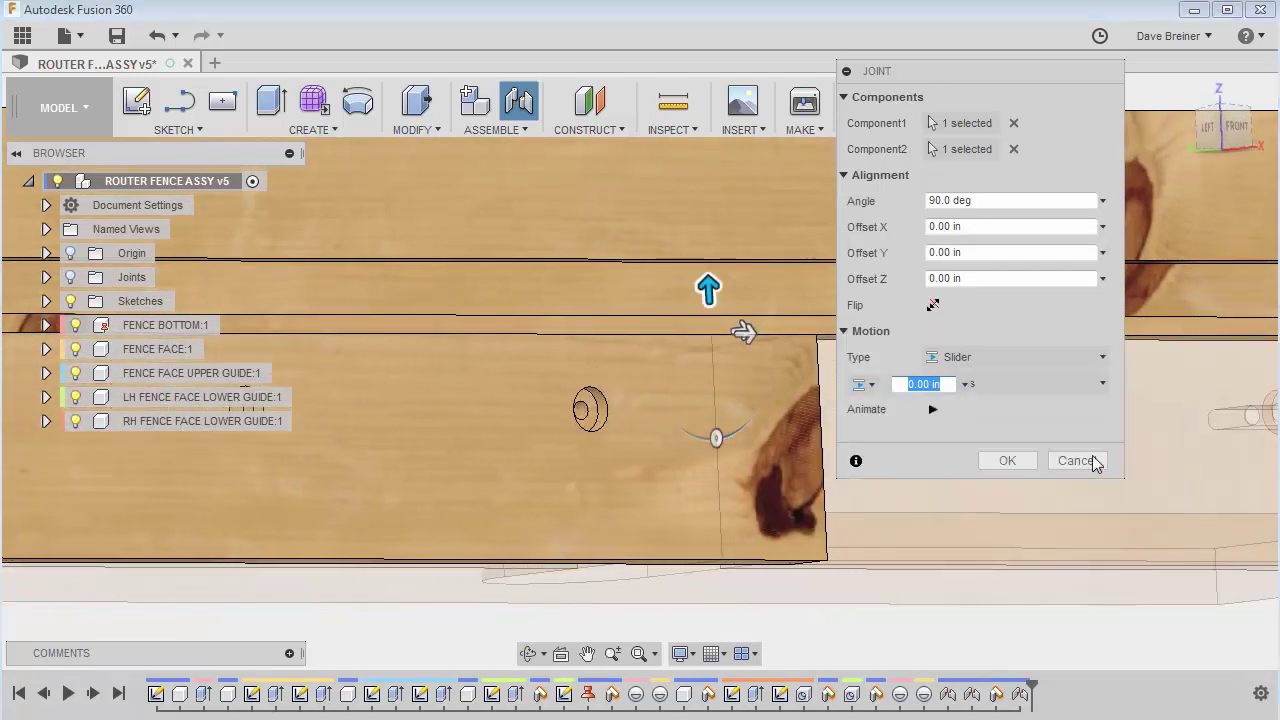
left_click(1030, 462)
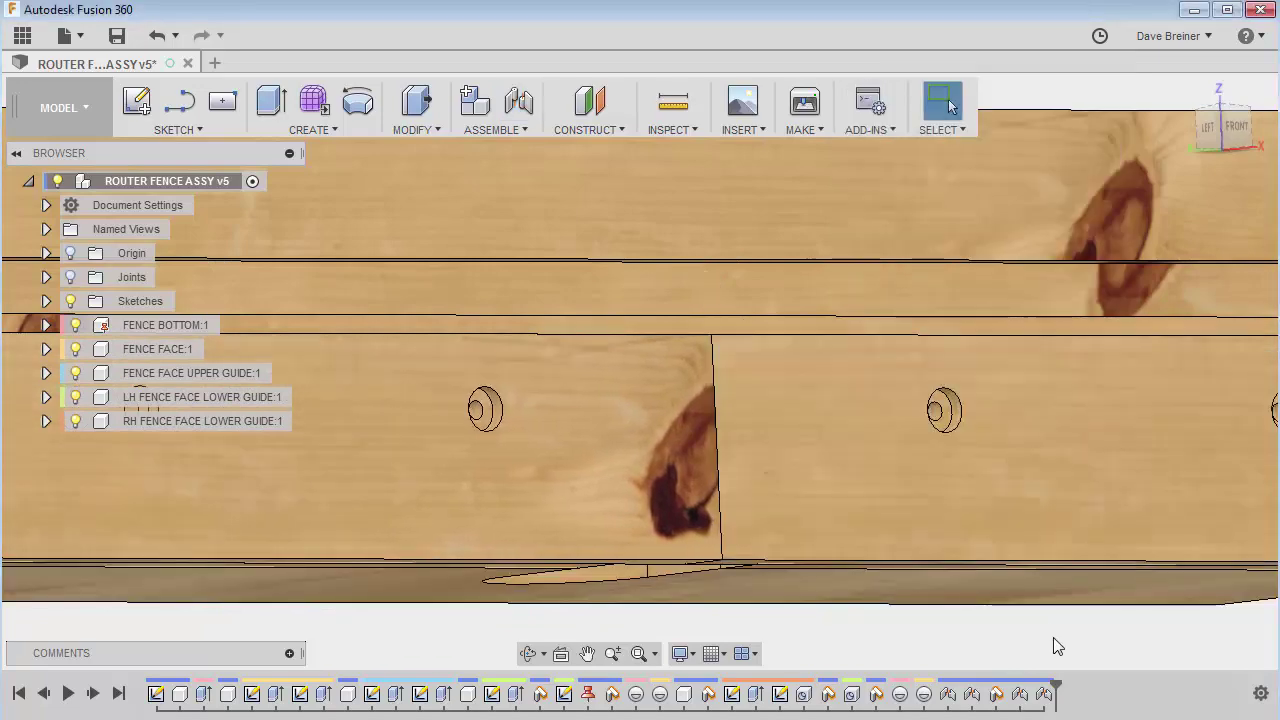
Step: Slide the LH and RH lower guides along the fence to test their motion and open a gap at the arched cutout
left_click_drag(923, 447, 873, 450)
left_click_drag(654, 453, 601, 455)
scroll(745, 530, "down", 5)
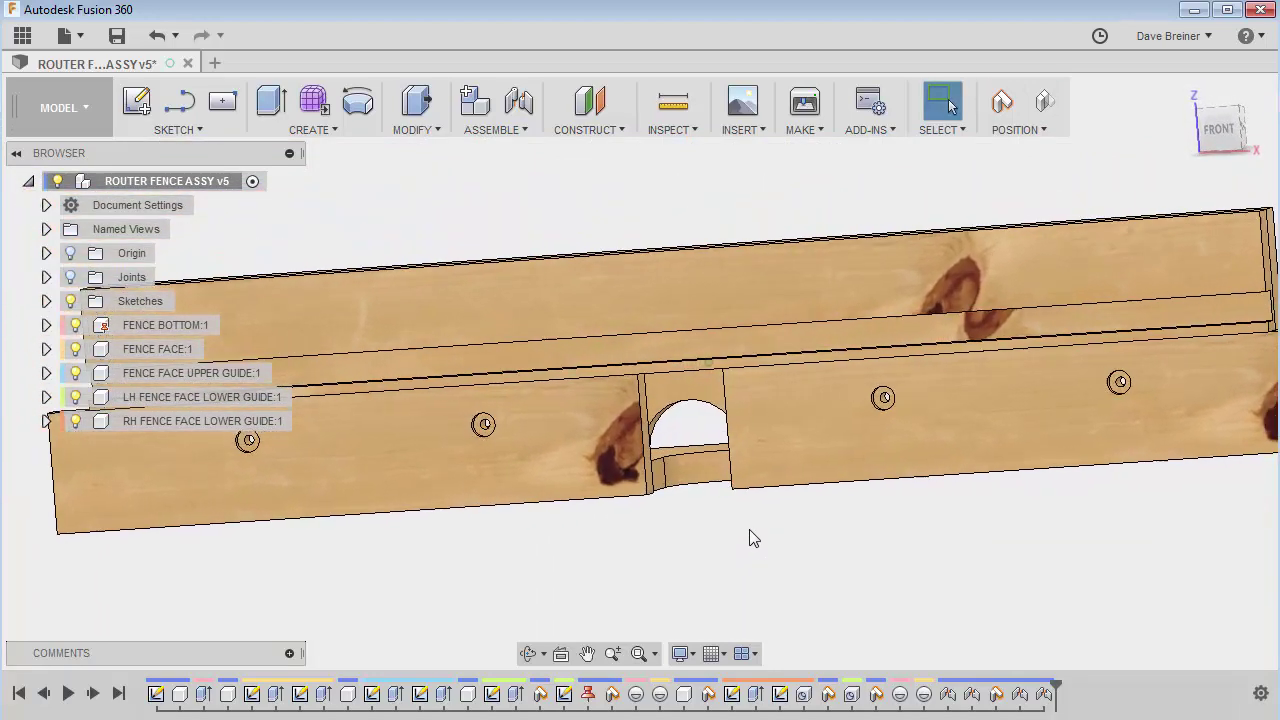
left_click_drag(800, 433, 757, 435)
mouse_move(654, 451)
left_mouse_down()
mouse_move(627, 454)
mouse_move(665, 456)
mouse_move(644, 458)
left_mouse_up()
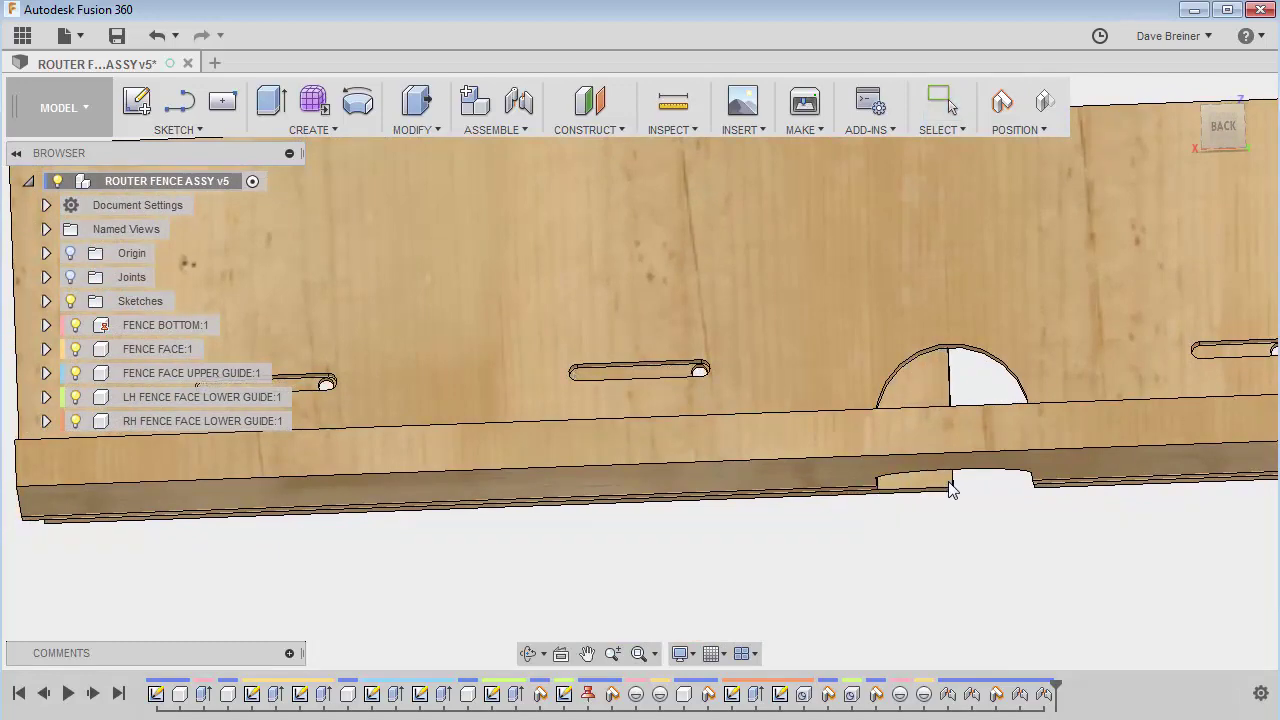
Step: Slide the RH lower guide back and forth, examining from behind how its holes travel within the fence face slots
left_click_drag(948, 481, 887, 484)
scroll(766, 404, "up", 3)
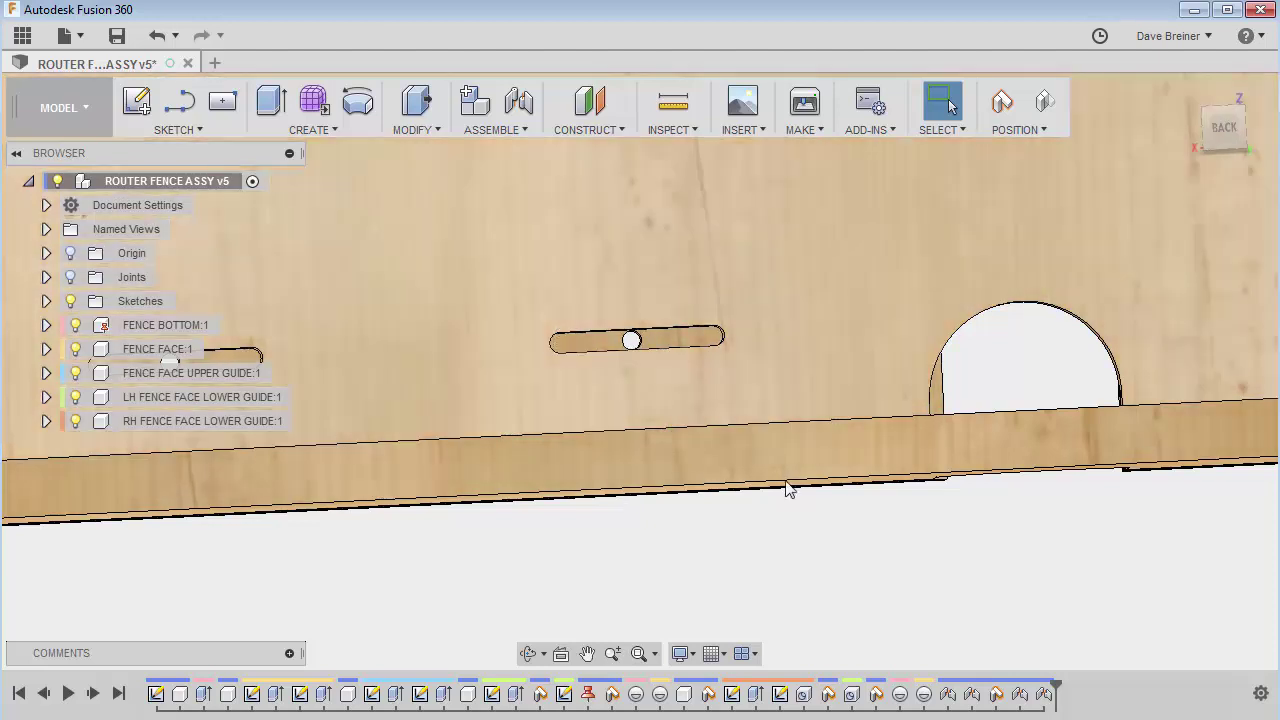
middle_click_drag(949, 530, 938, 504, "shift")
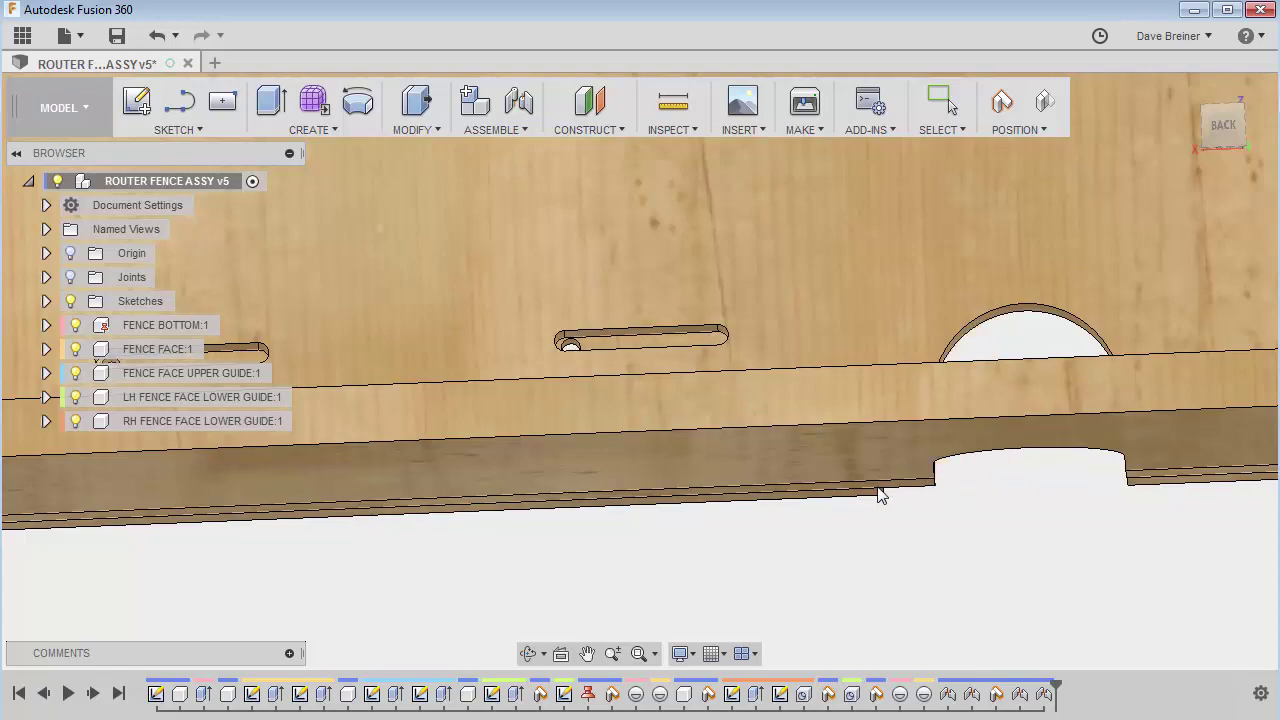
left_click_drag(883, 488, 1006, 488)
middle_click_drag(1040, 558, 300, 300, "shift")
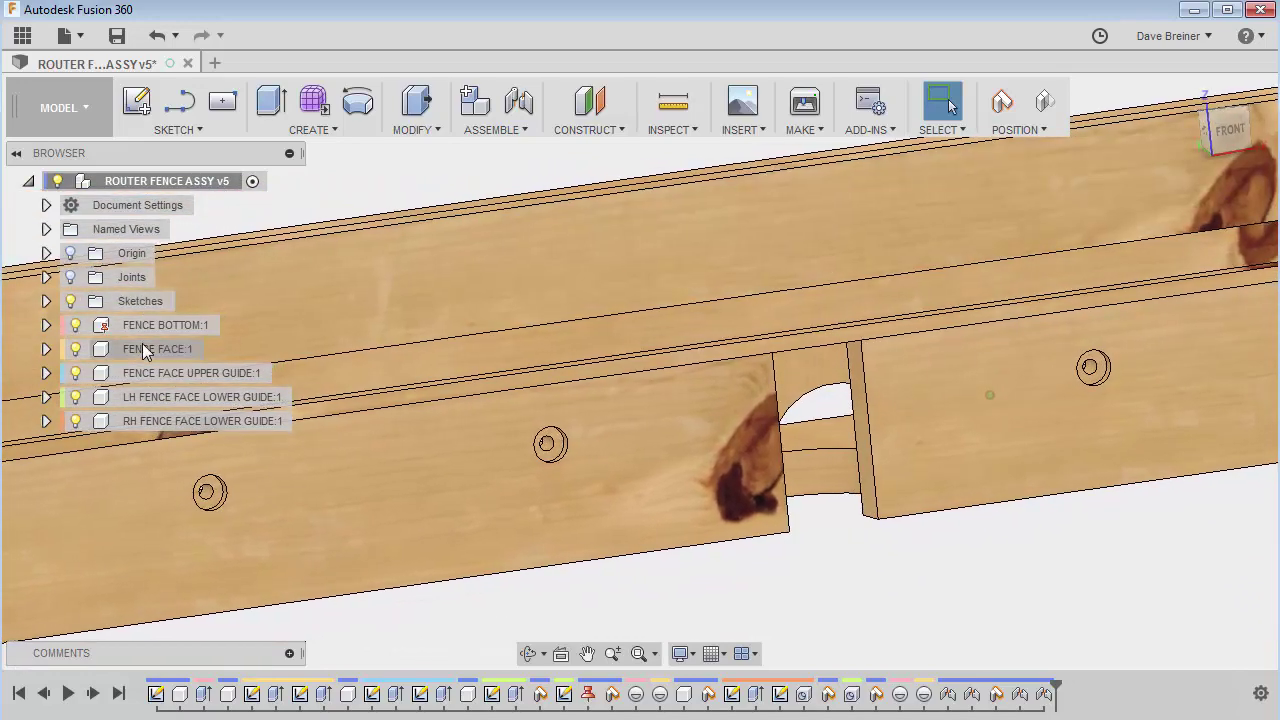
Step: Limit the RH lower guide's slide motion in Slider15 to a minimum of -2 in and a maximum of 0 in
left_click(47, 278)
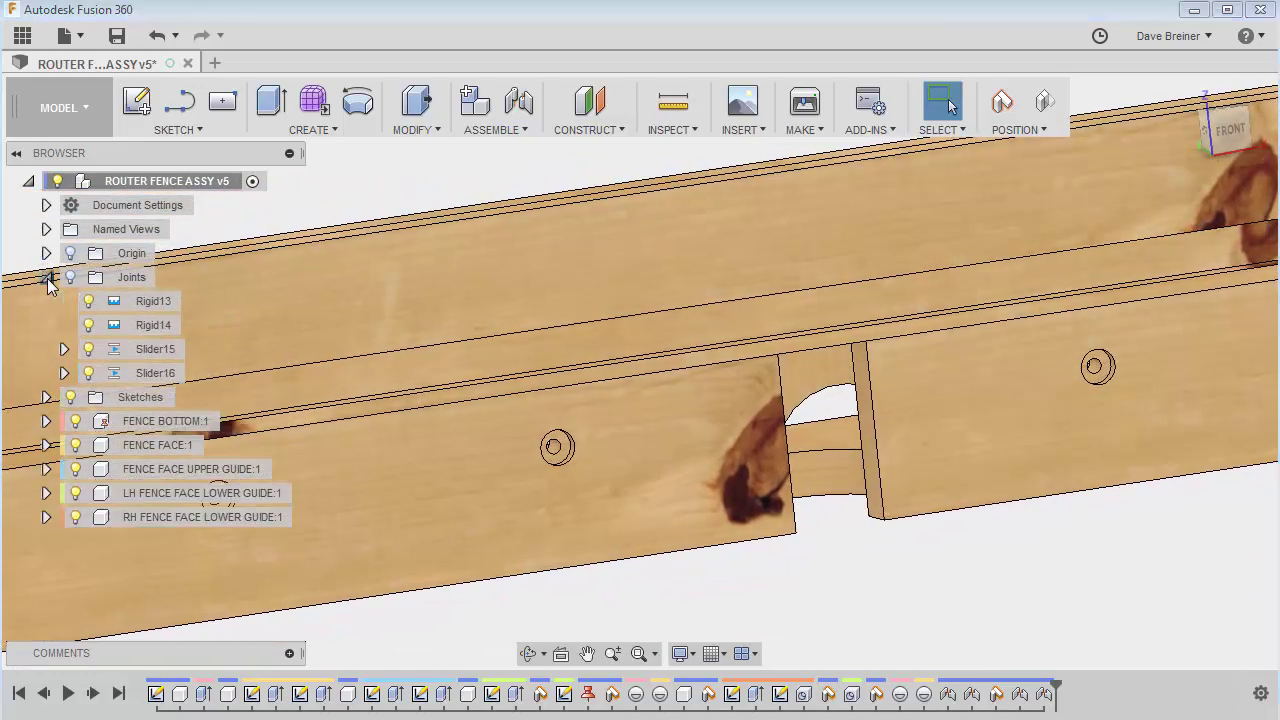
left_click(158, 350)
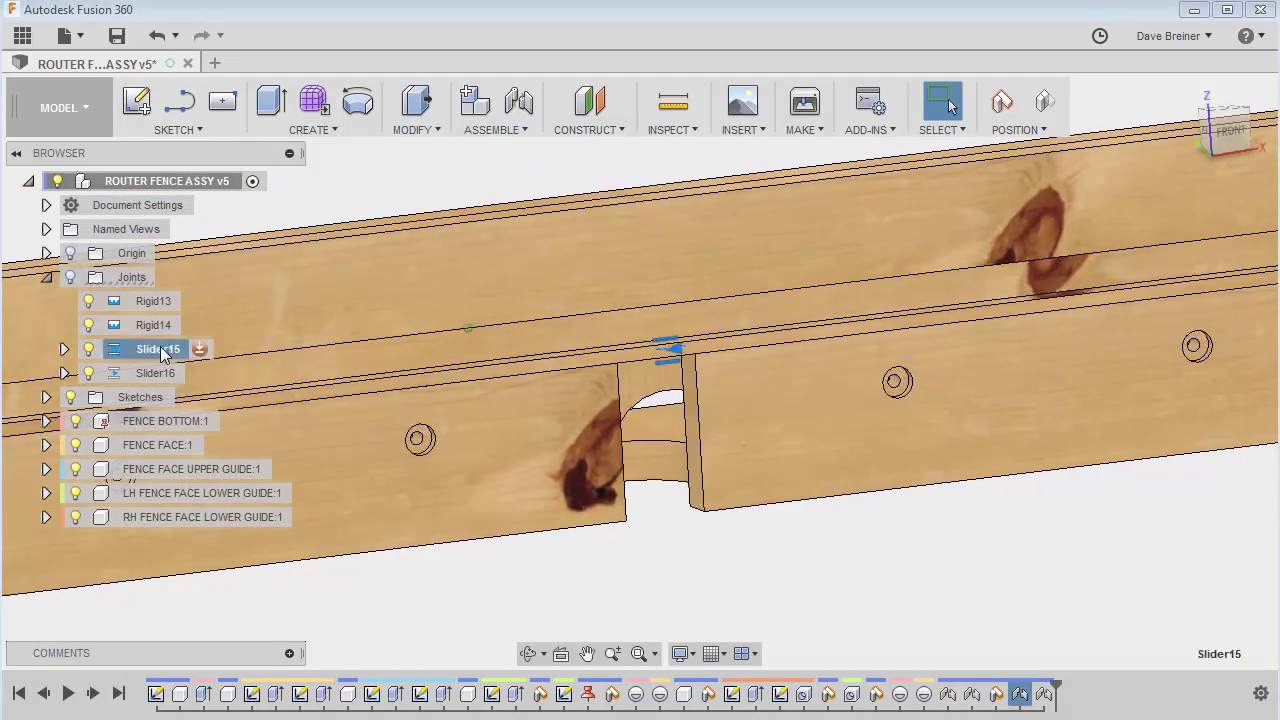
right_click(159, 350)
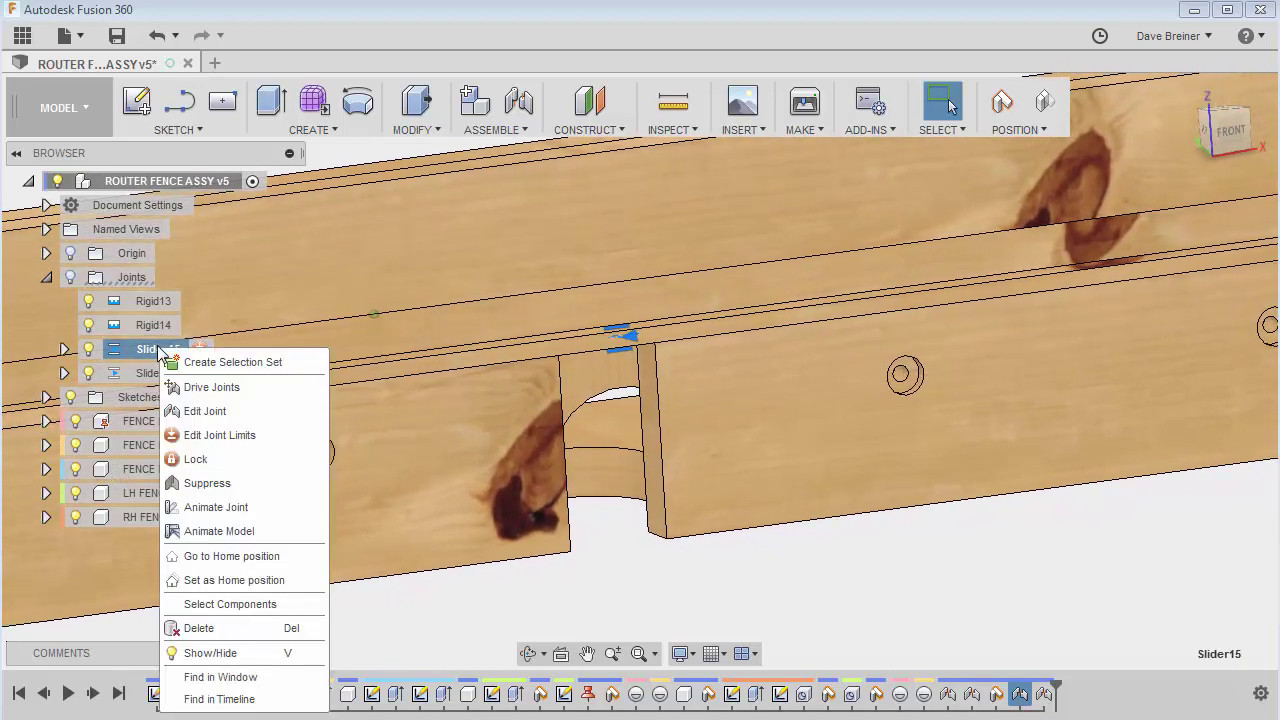
left_click(225, 437)
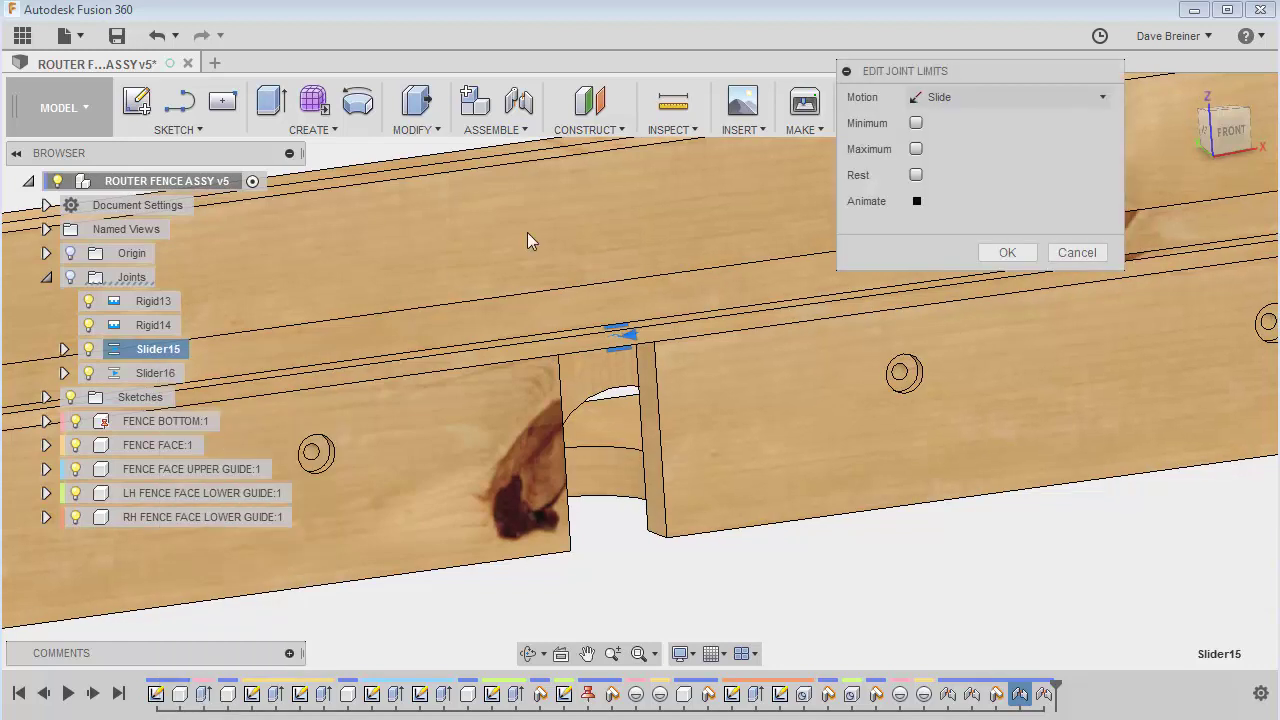
left_click(918, 122)
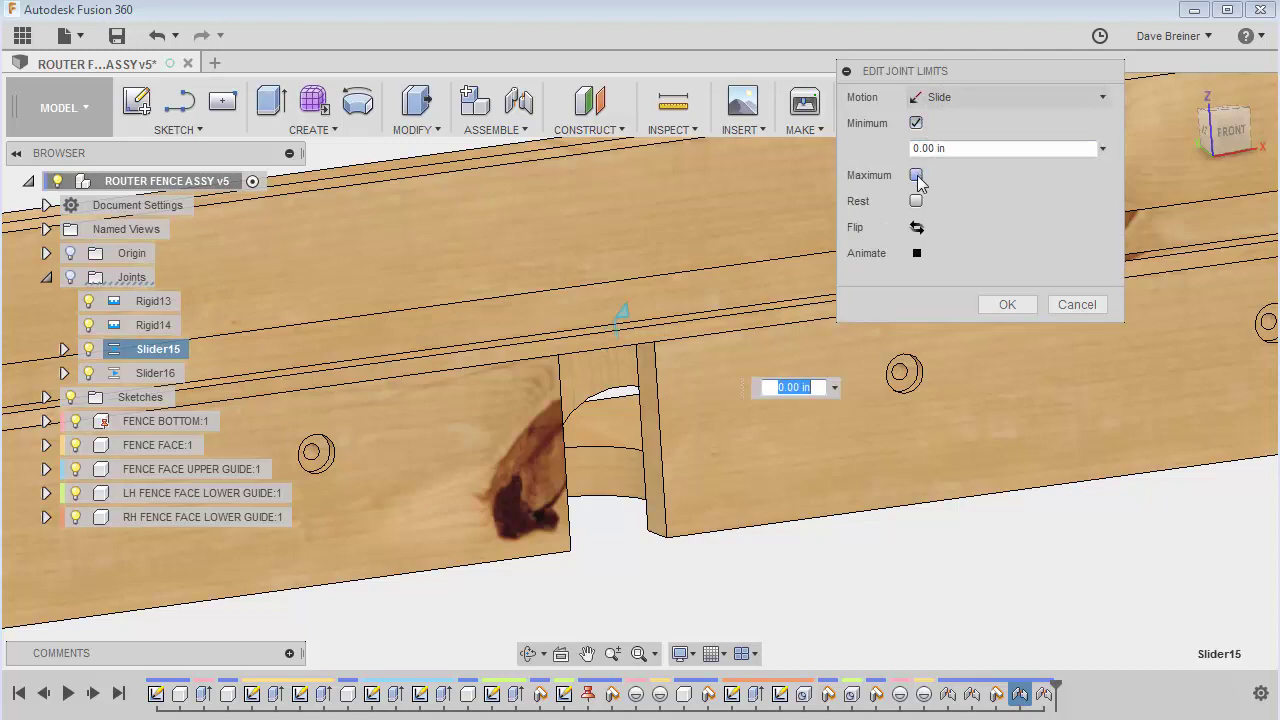
left_click(916, 176)
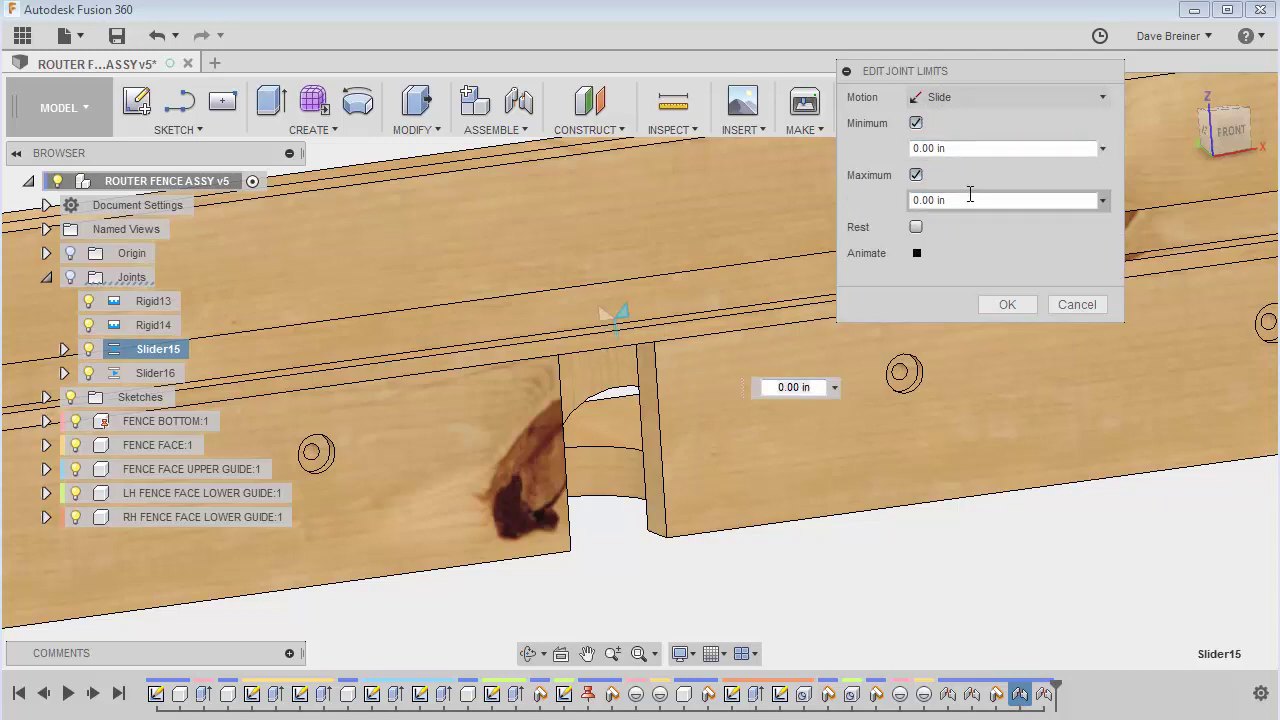
type("2")
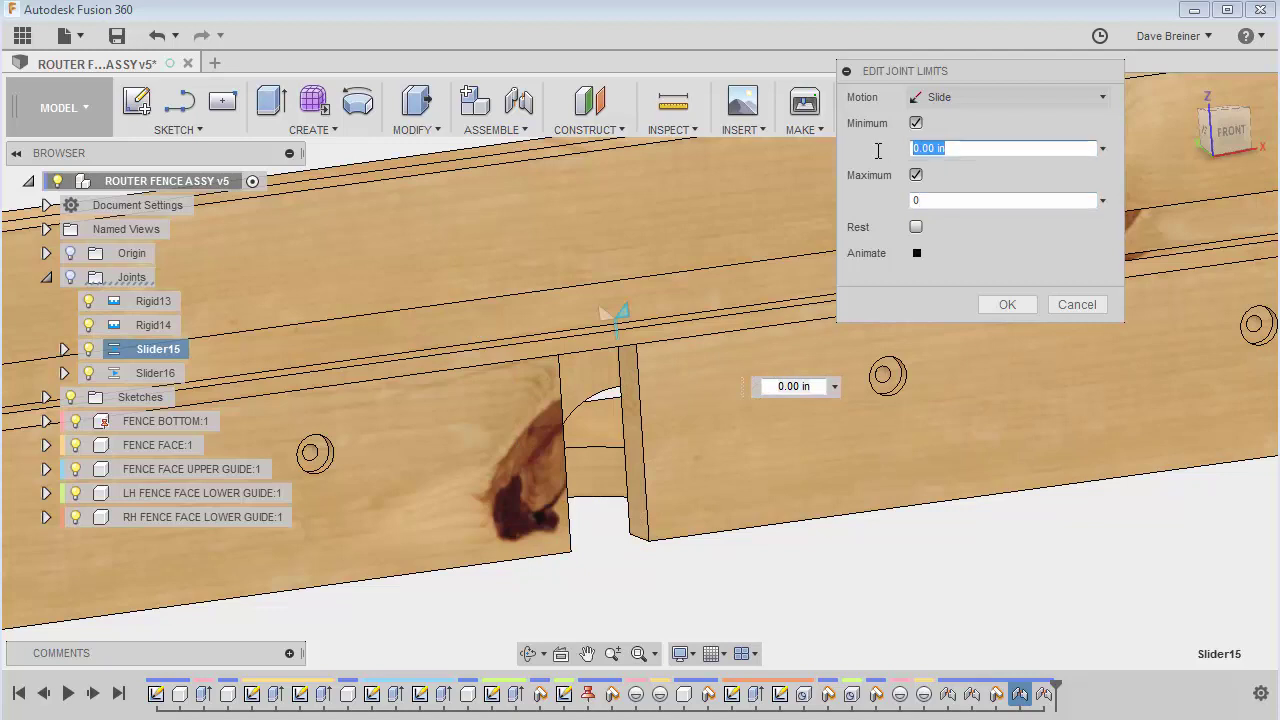
type("-2")
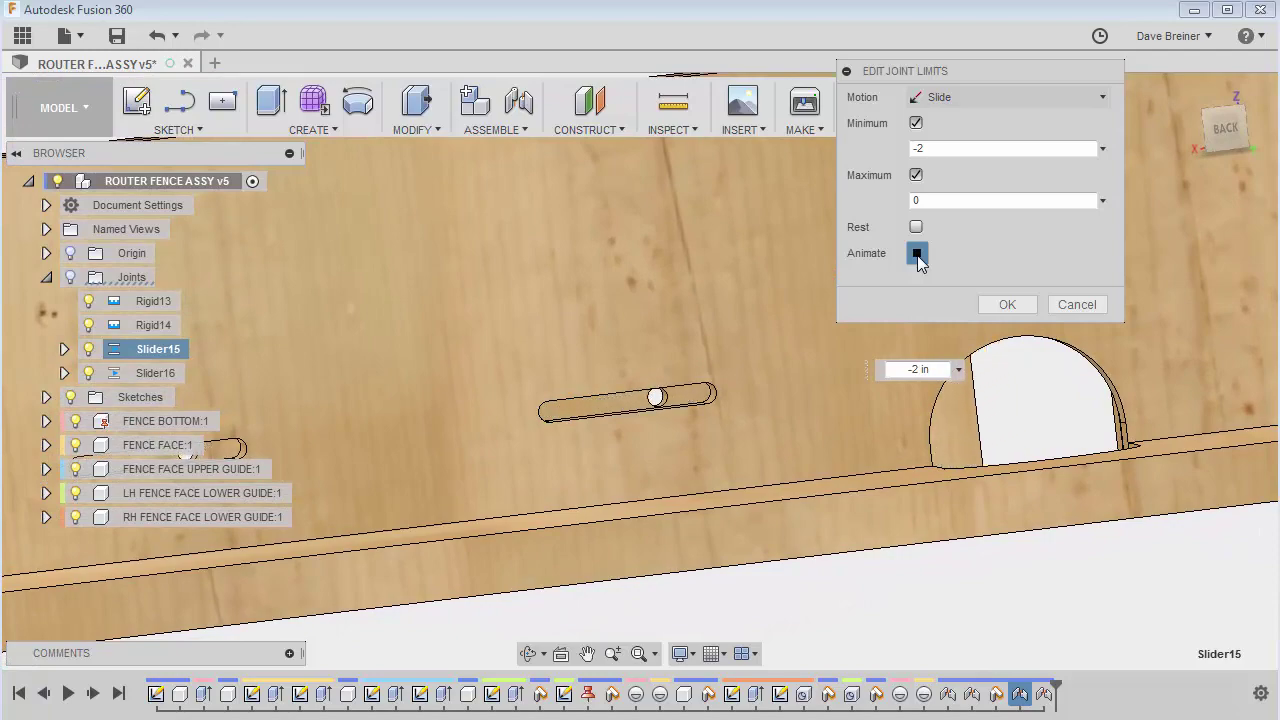
left_click(1005, 306)
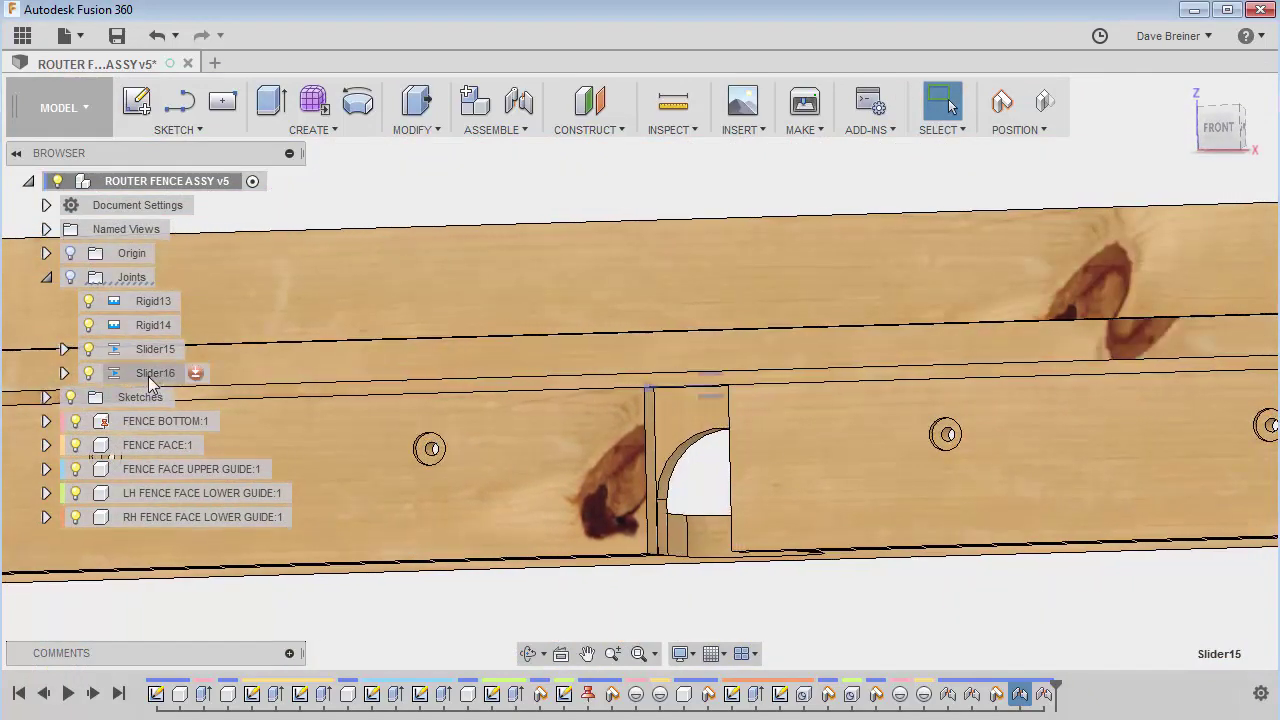
Step: Limit the LH lower guide's slide motion in Slider16 to a minimum of -2 in and a maximum of 0 in, previewing it with the animation
right_click(148, 376)
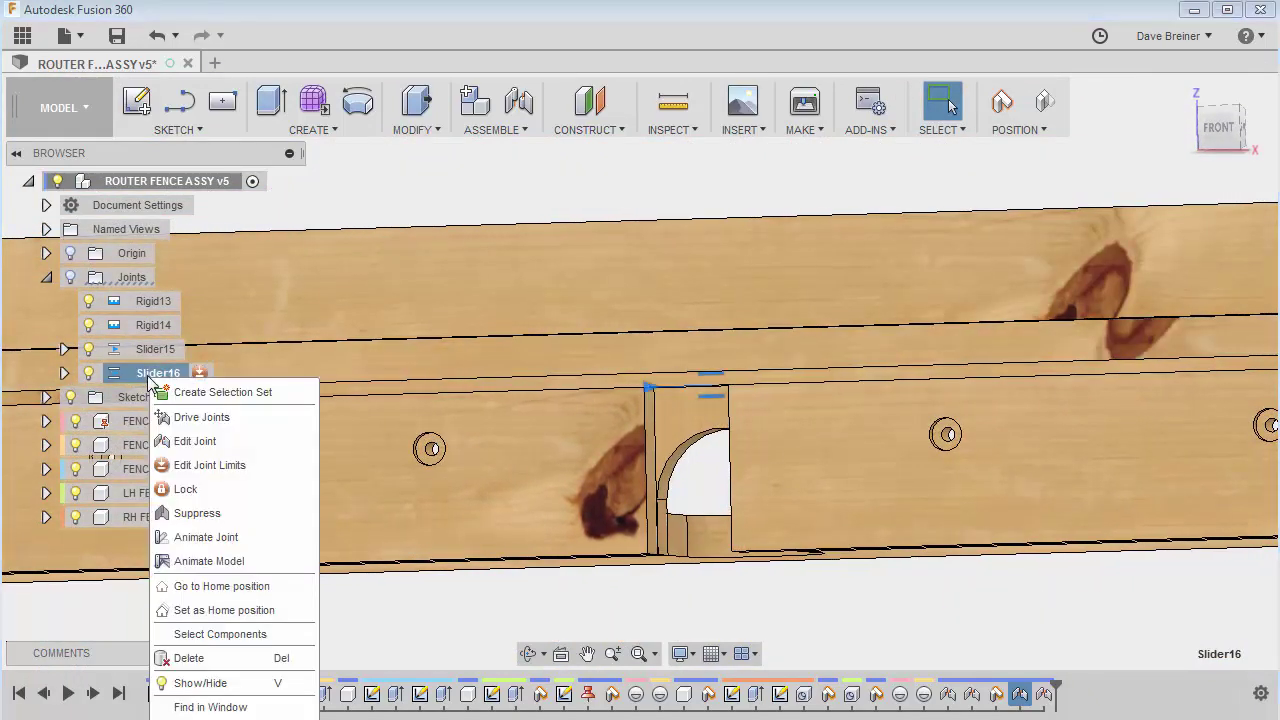
left_click(186, 468)
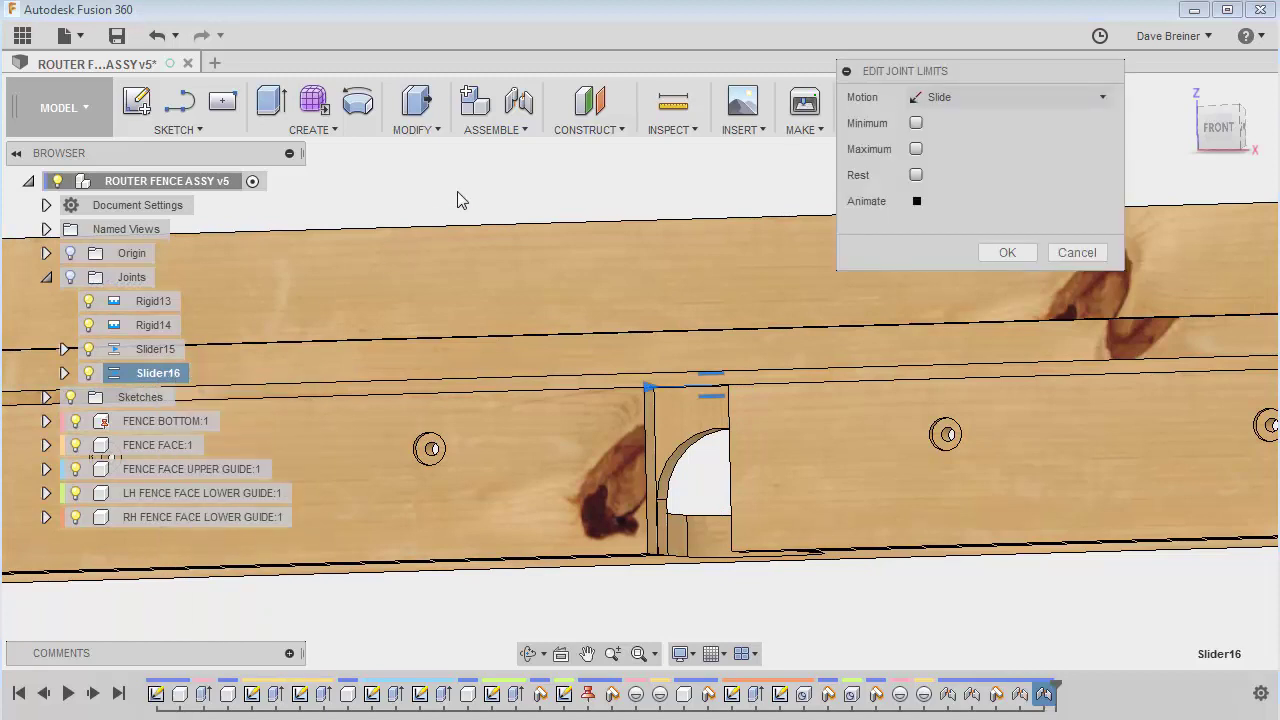
left_click(916, 123)
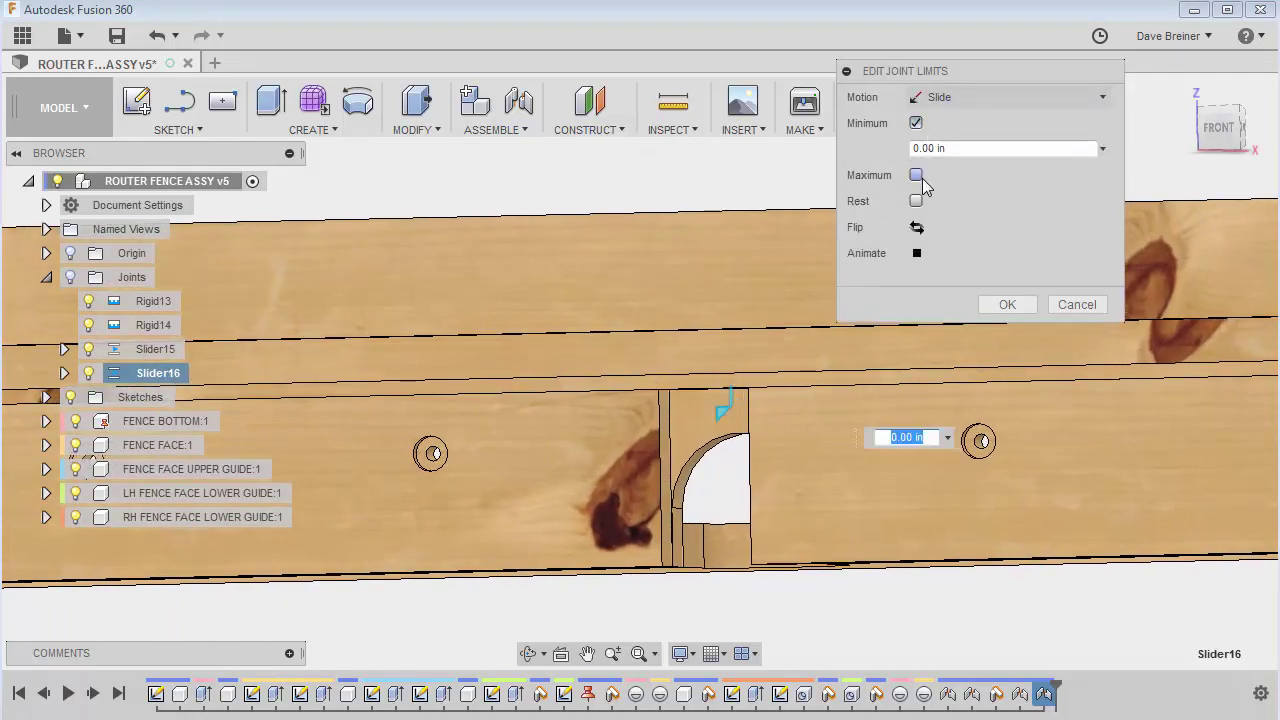
left_click(917, 176)
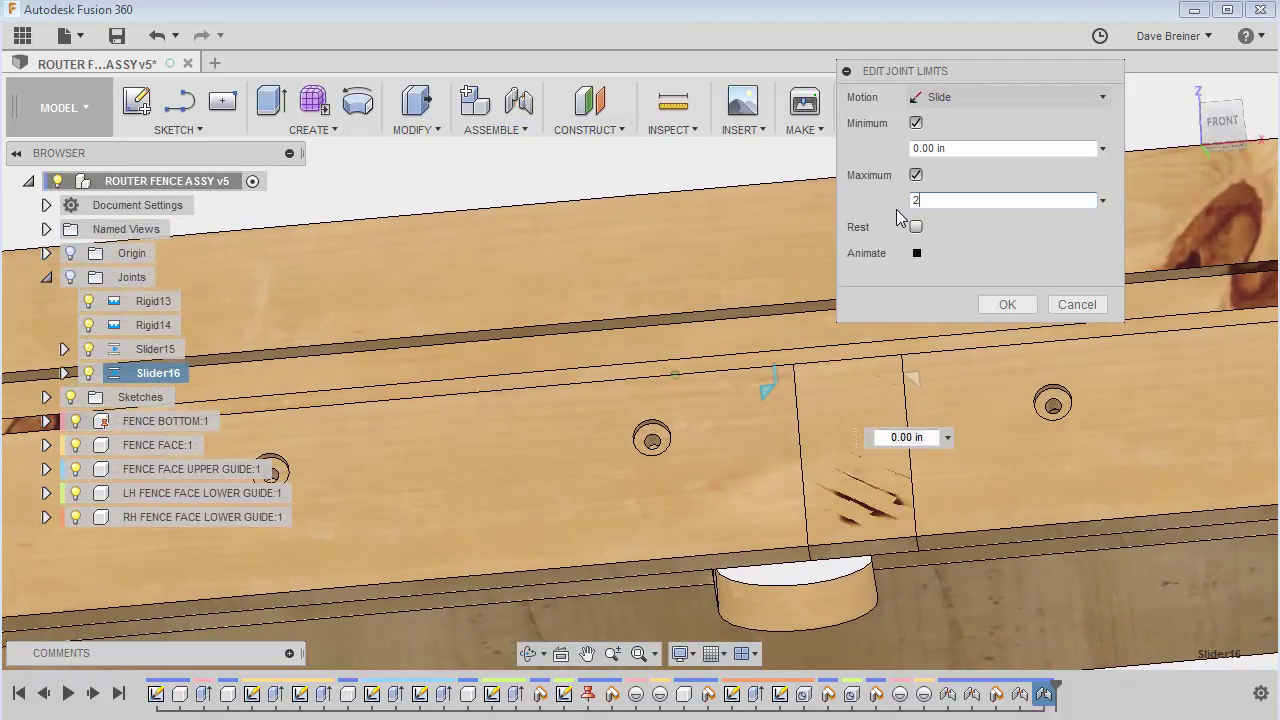
key("BackSpace")
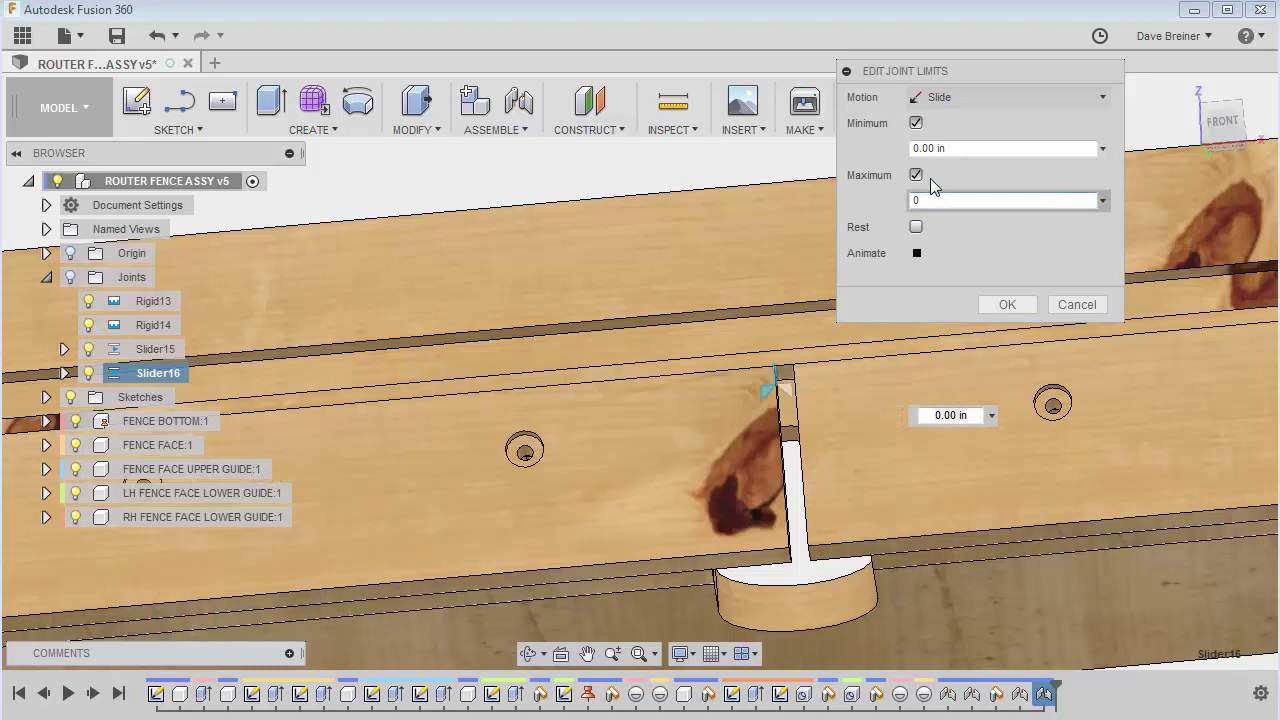
left_click_drag(963, 148, 859, 154)
type("-2")
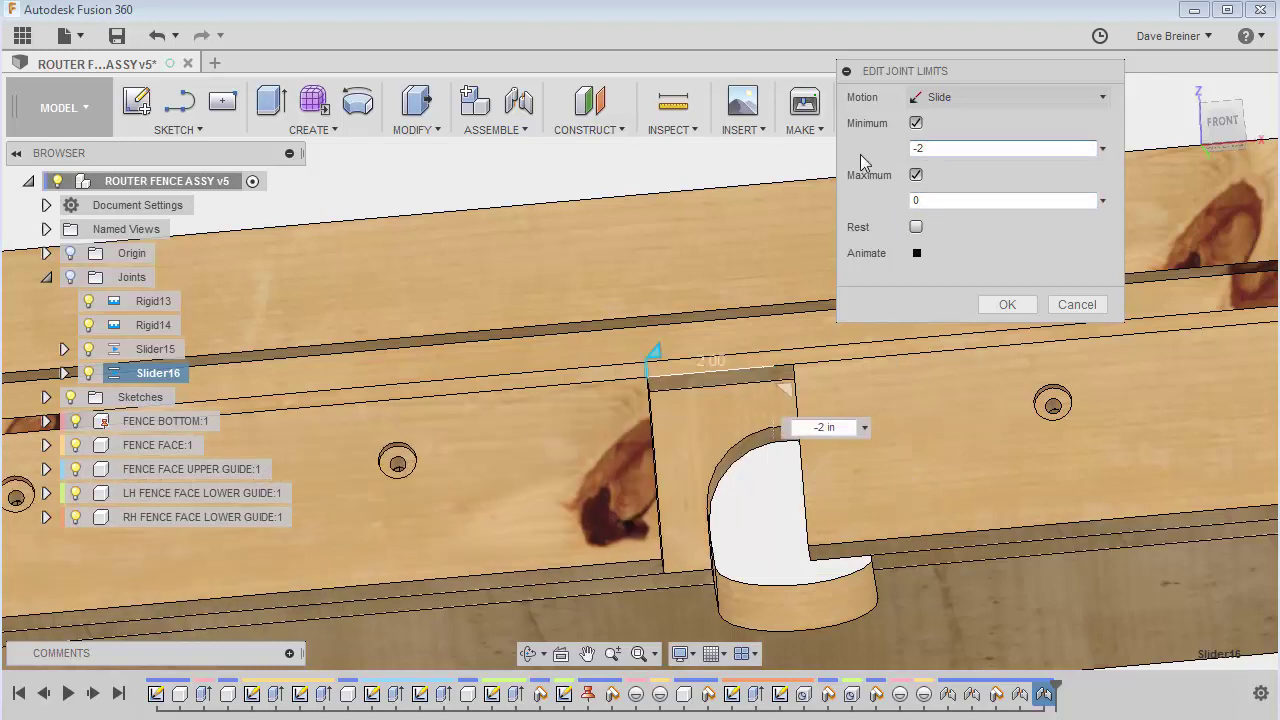
left_click(918, 254)
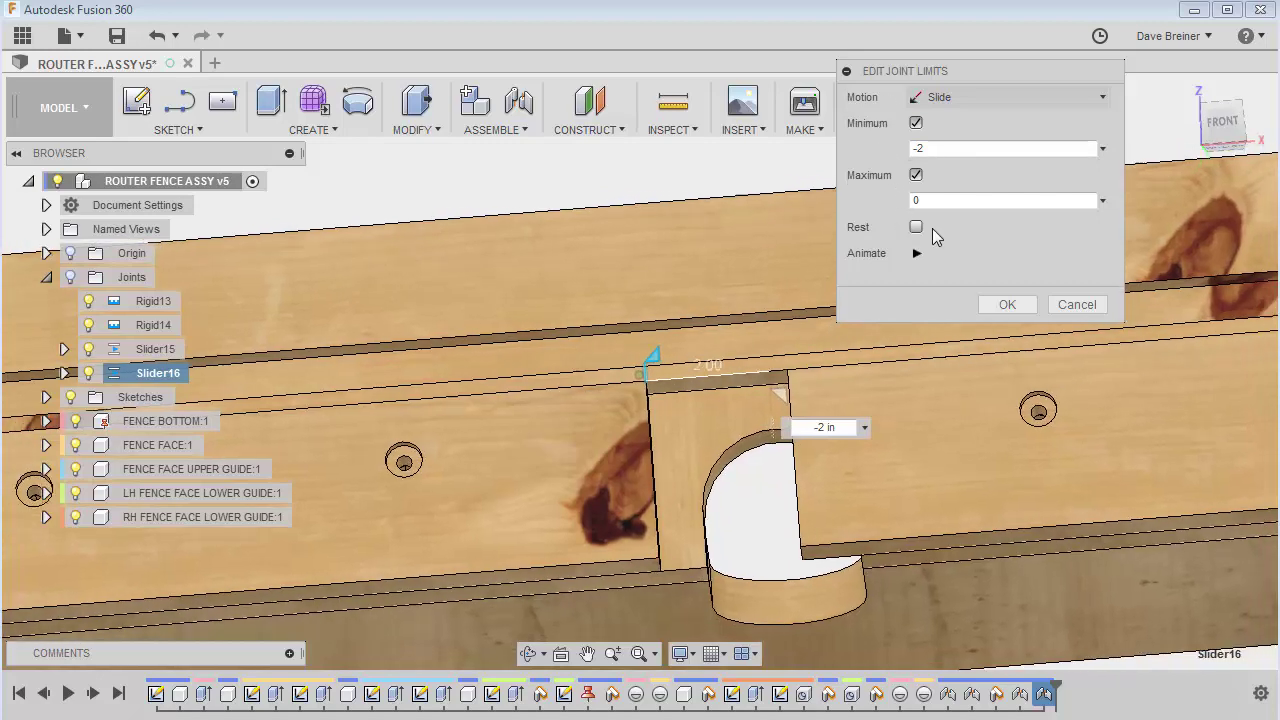
left_click(1018, 305)
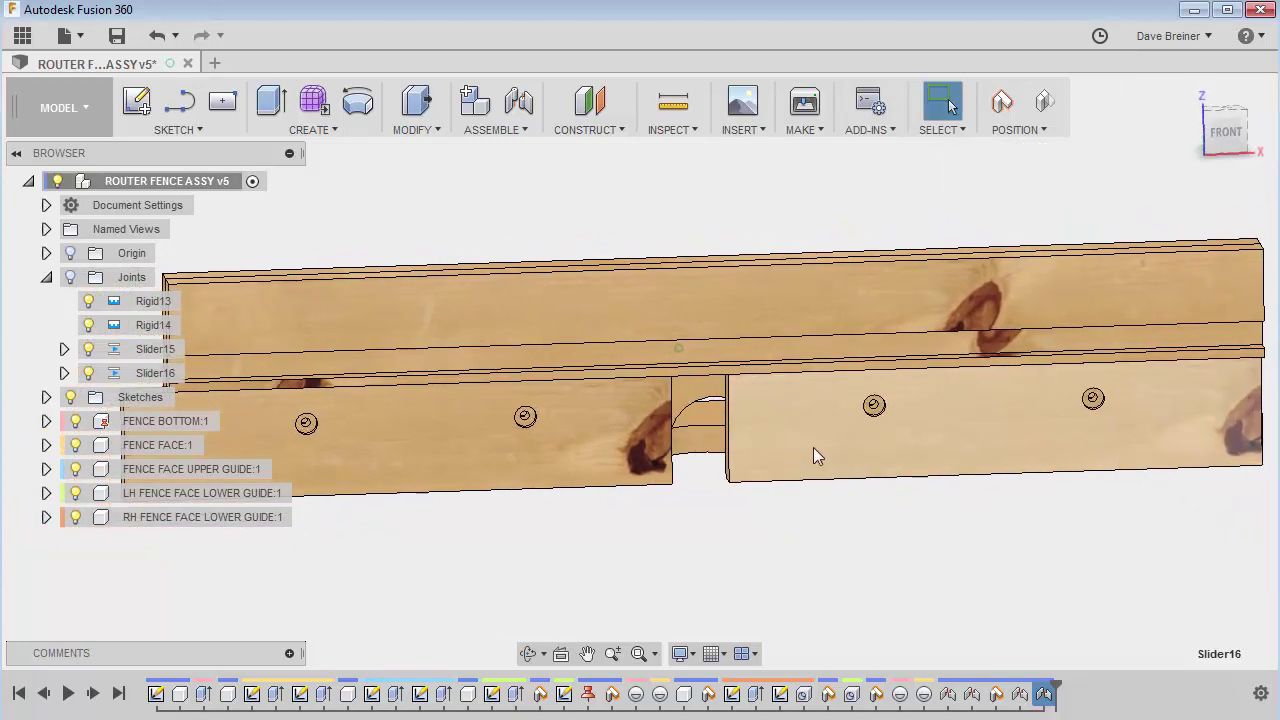
Step: Slide the RH and LH lower guides along the fence to test their limited travel, and inspect the whole assembly from several sides
left_click_drag(852, 446, 908, 436)
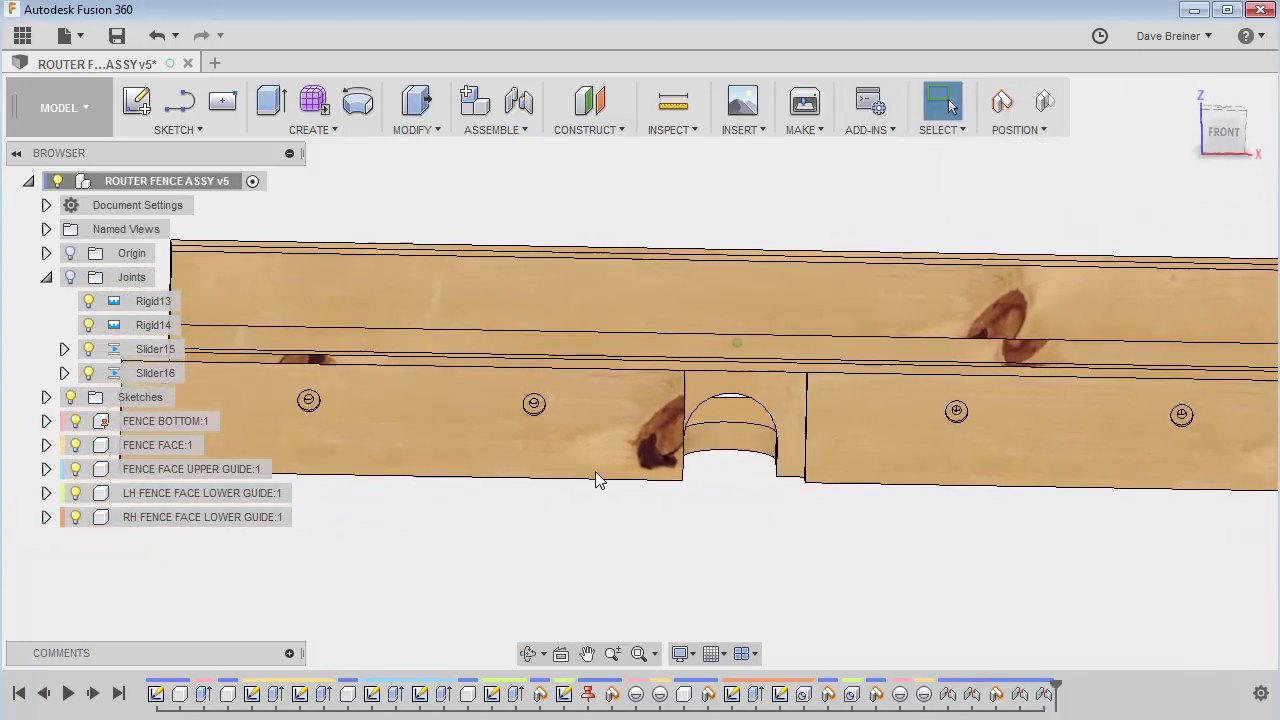
left_click_drag(554, 430, 820, 435)
left_click_drag(735, 447, 729, 476)
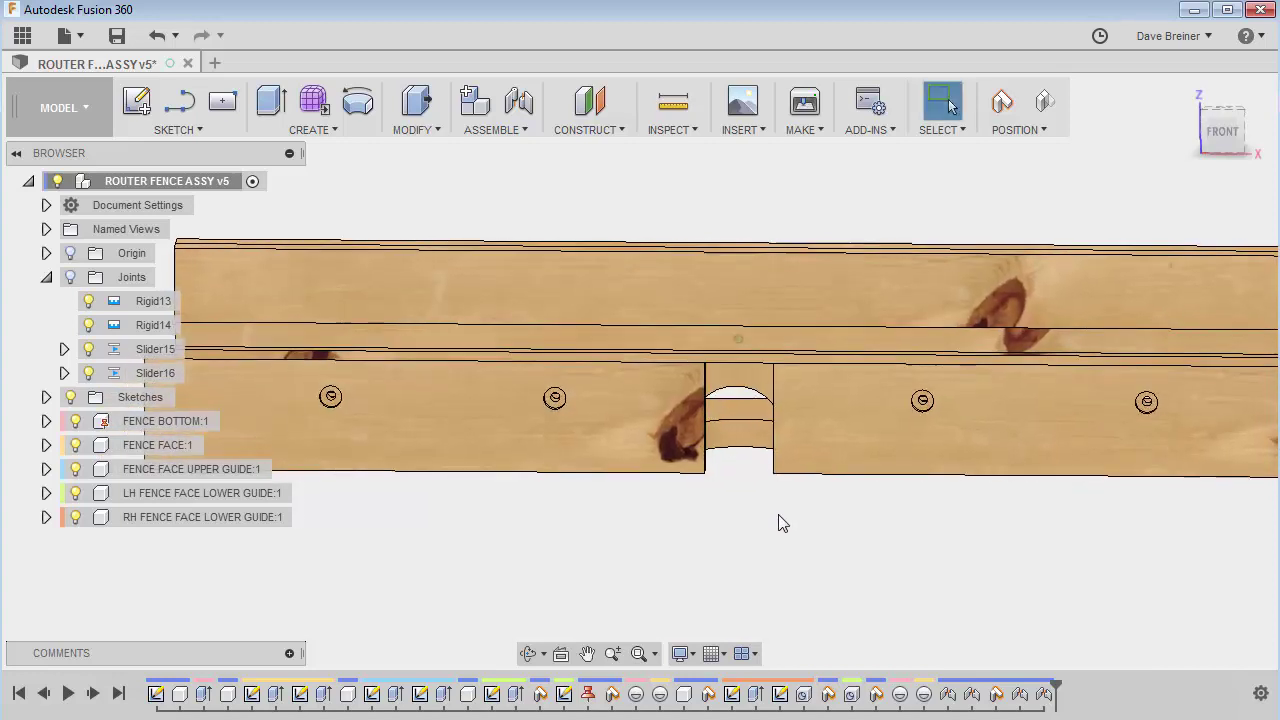
scroll(778, 514, "down", 3)
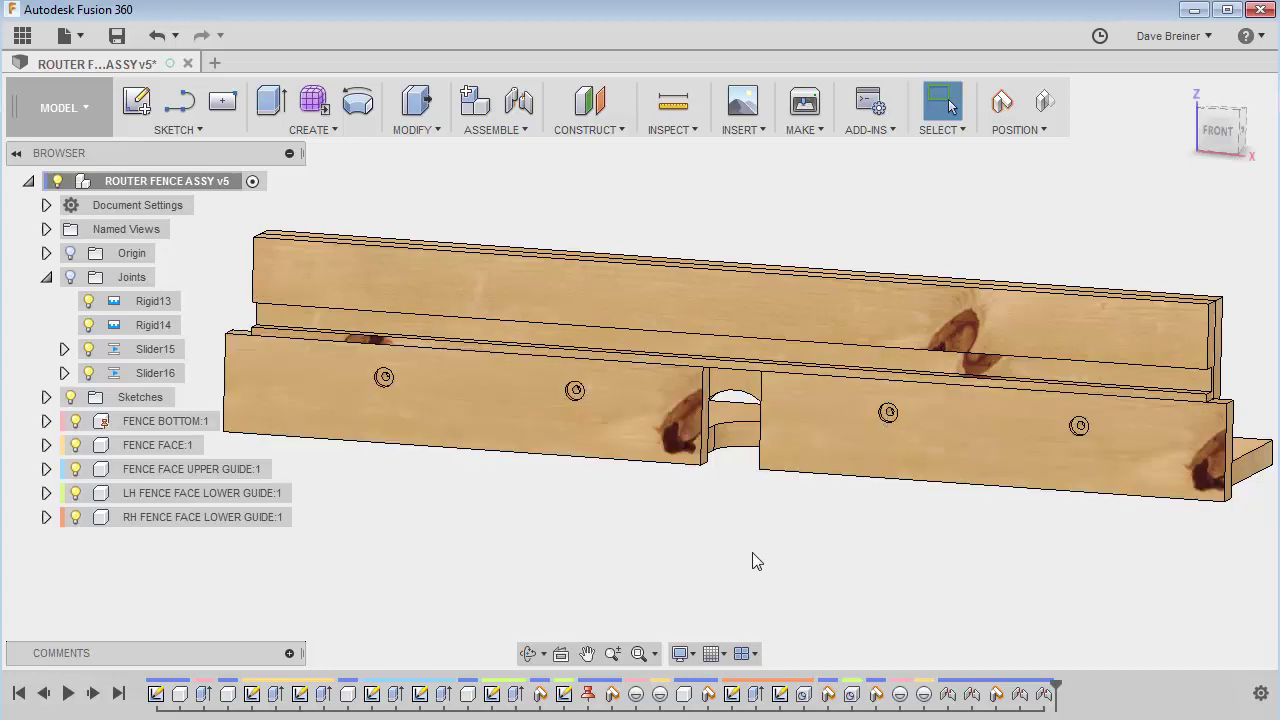
key("F5")
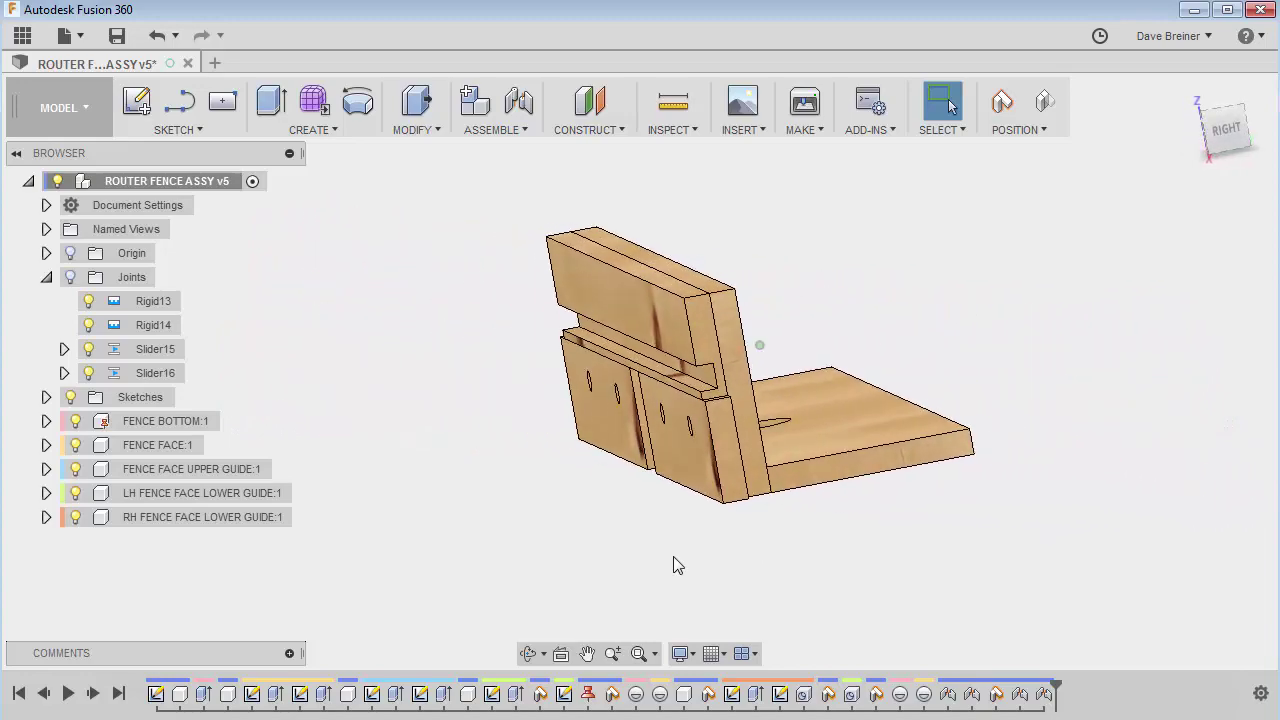